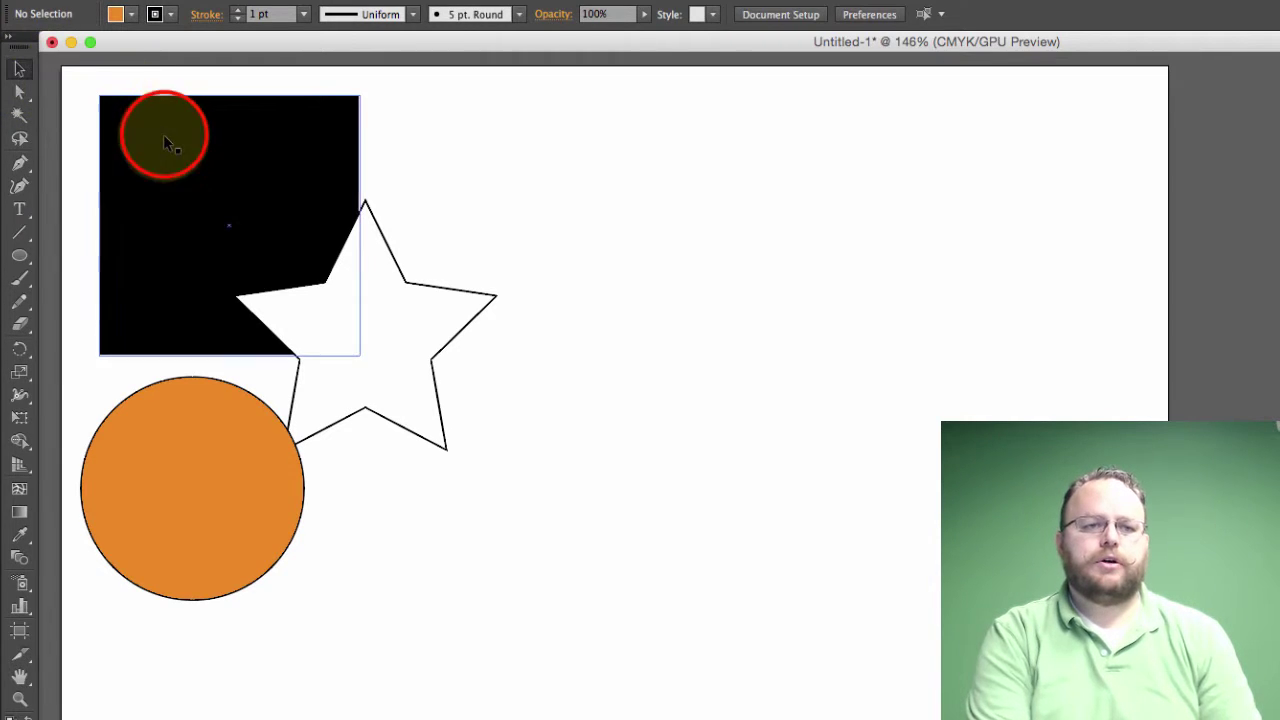
- Select the black square, the orange circle and the white star one after another as whole objects
click(165, 131)
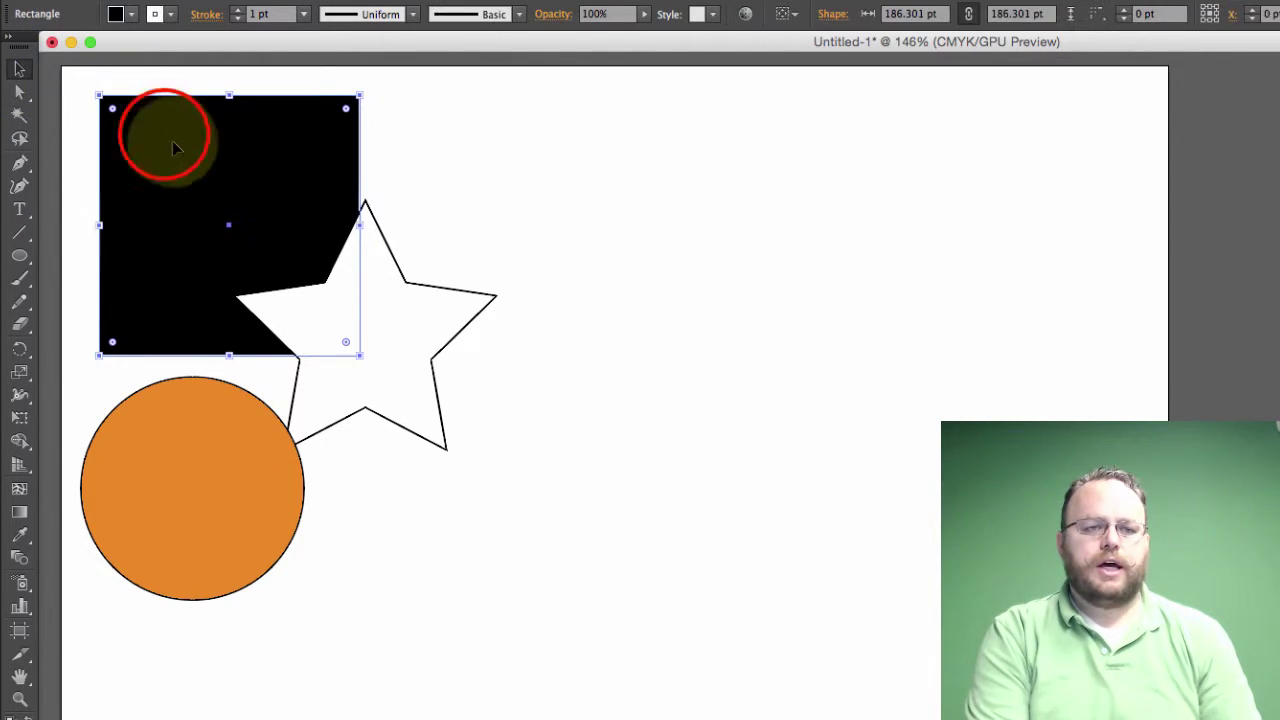
click(229, 430)
click(348, 292)
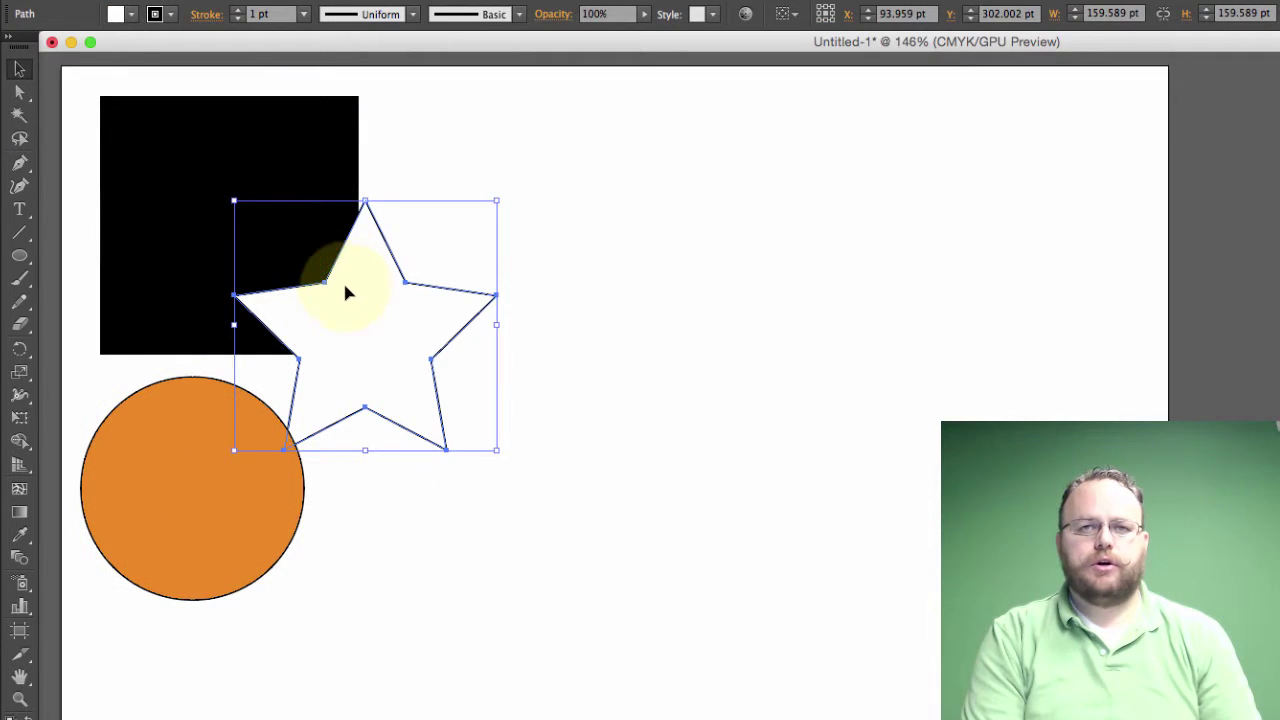
- Use Direct Selection to move the star's upper-left inner anchor point up over the black square, and undo the move
click(21, 93)
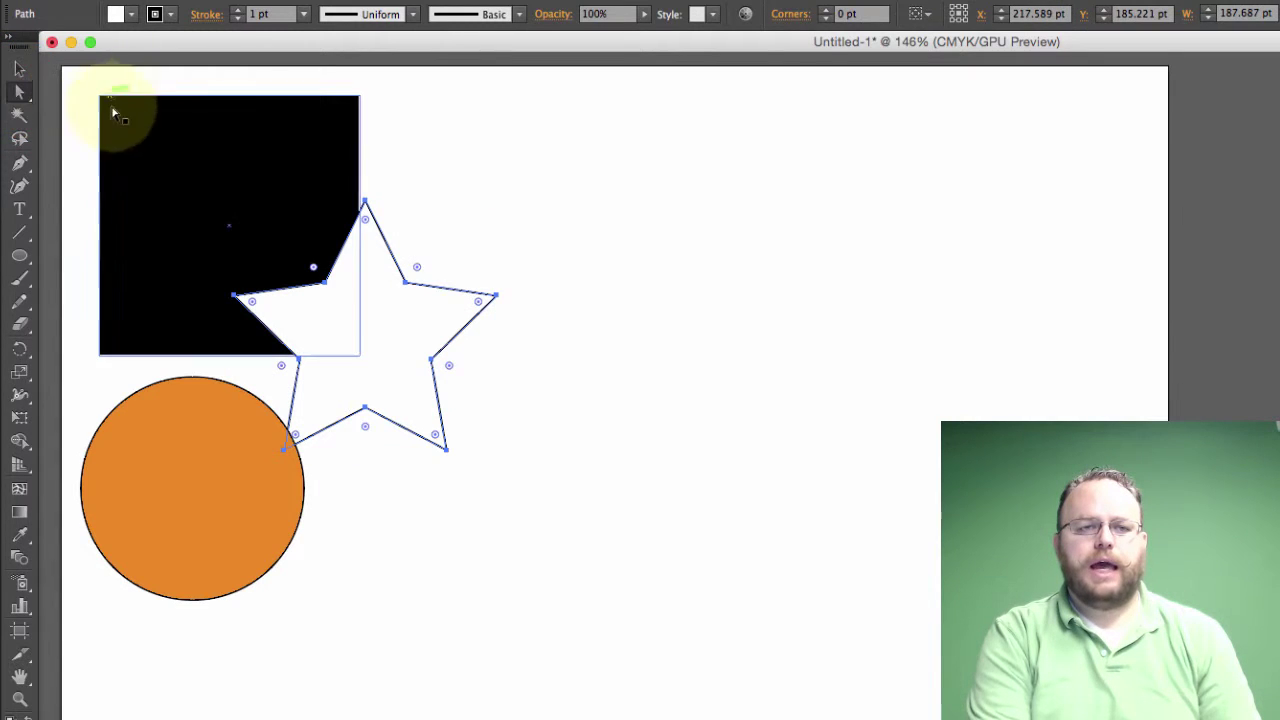
click(406, 183)
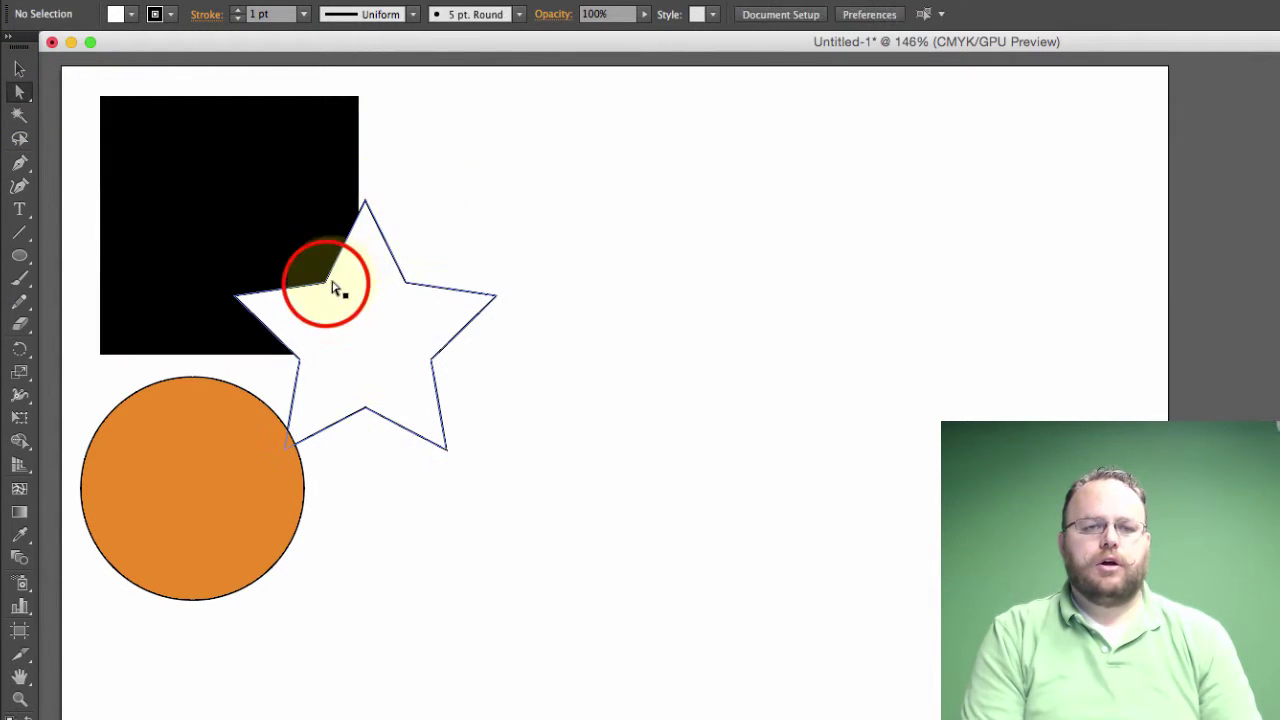
drag(335, 287, 234, 164)
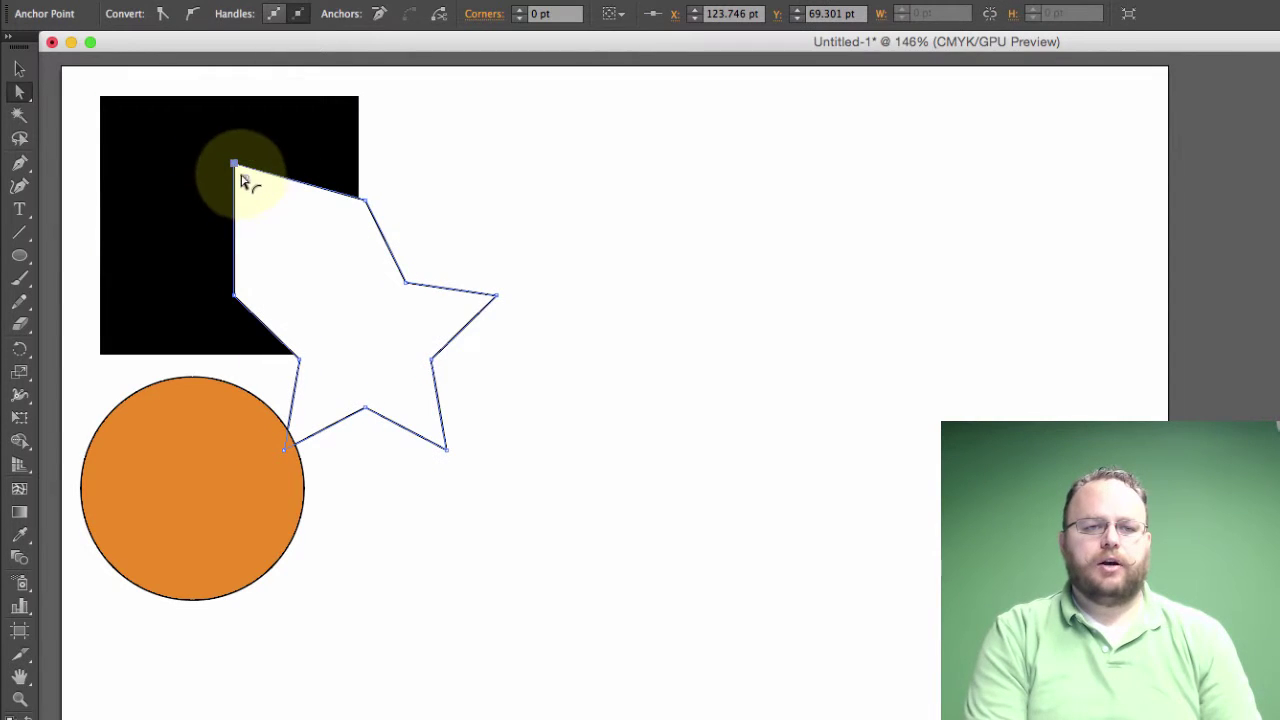
key(super+z)
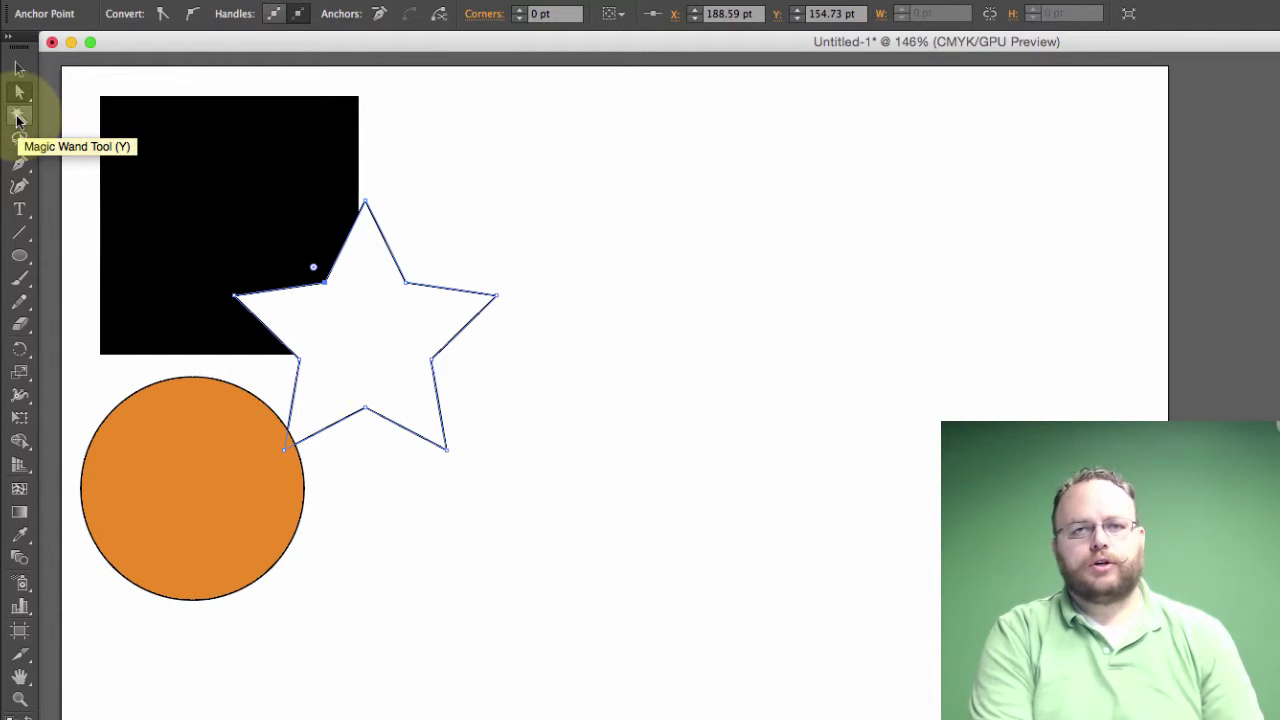
- Use the Magic Wand to select objects by matching appearance, trying the black square and the white star
click(18, 118)
click(169, 177)
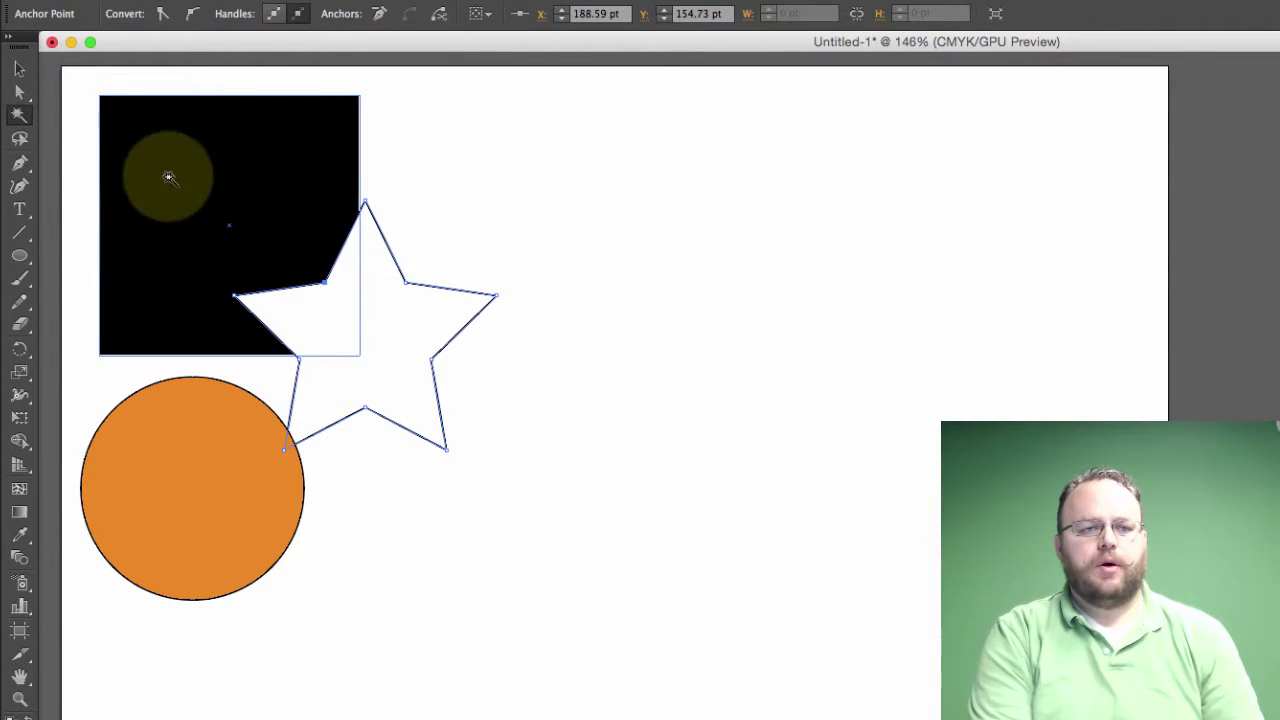
click(207, 398)
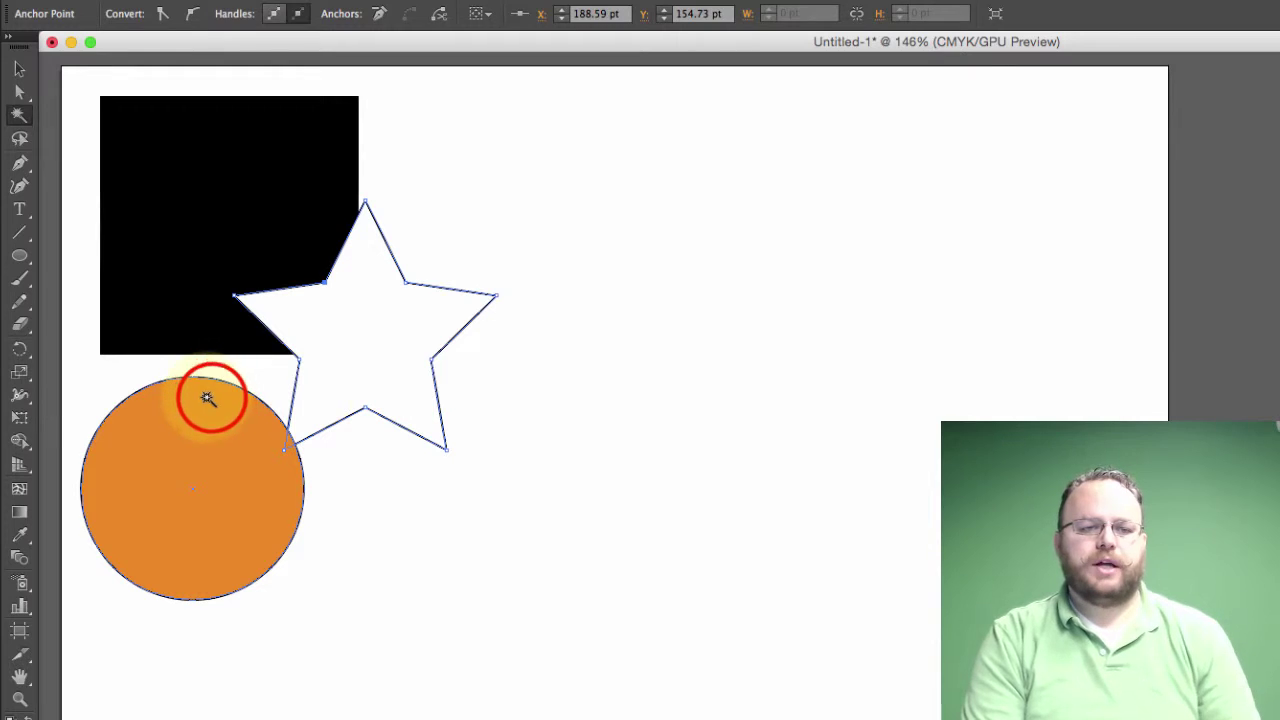
click(238, 245)
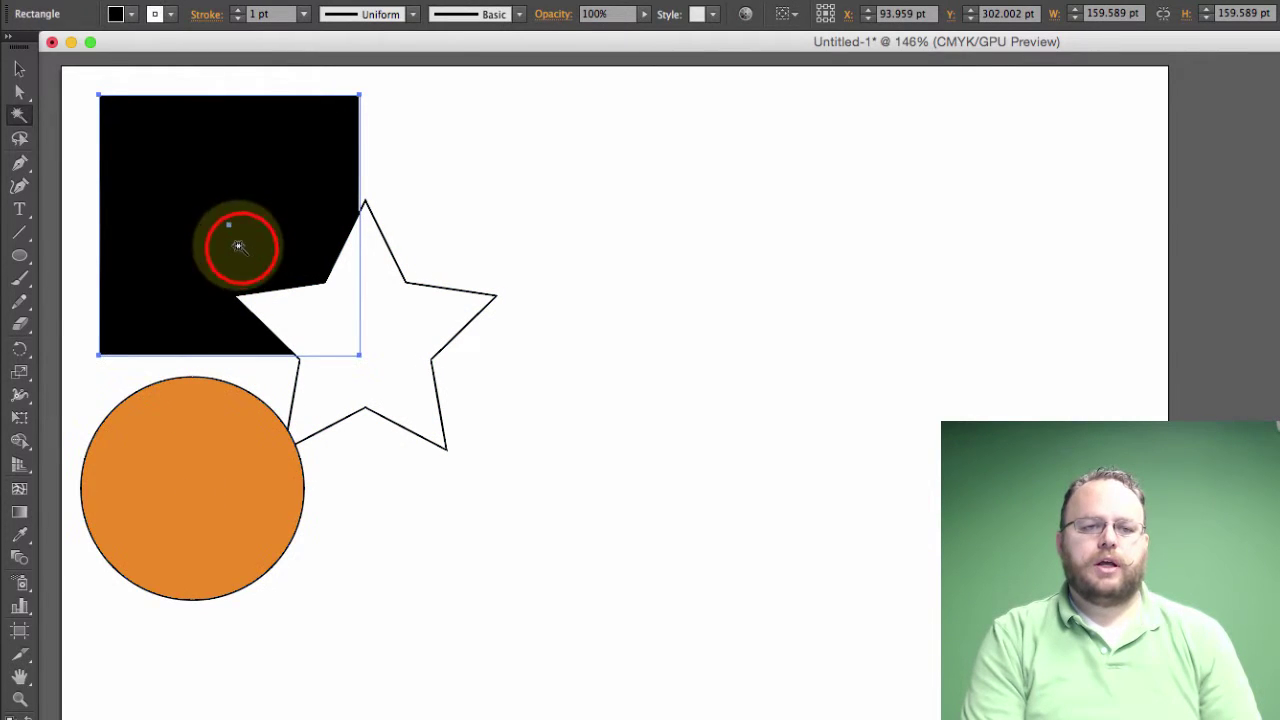
click(309, 314)
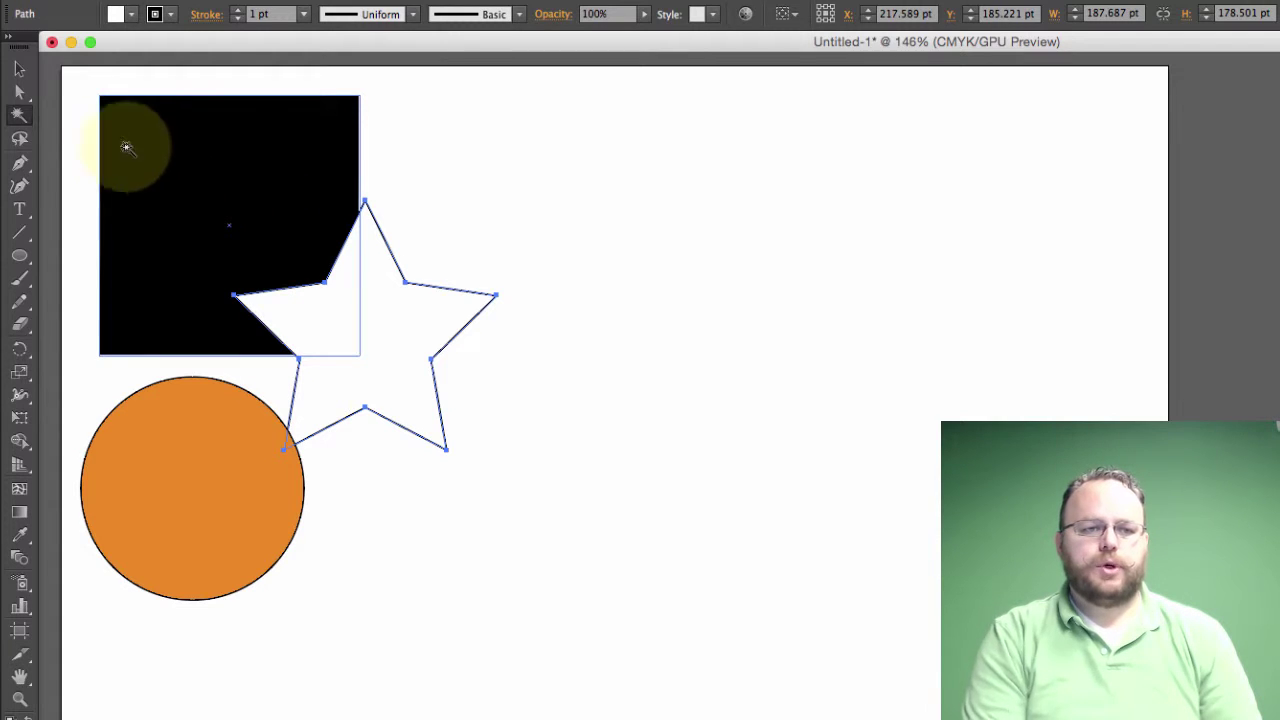
- Lasso-select the area around the star's bottom inner corner
click(19, 138)
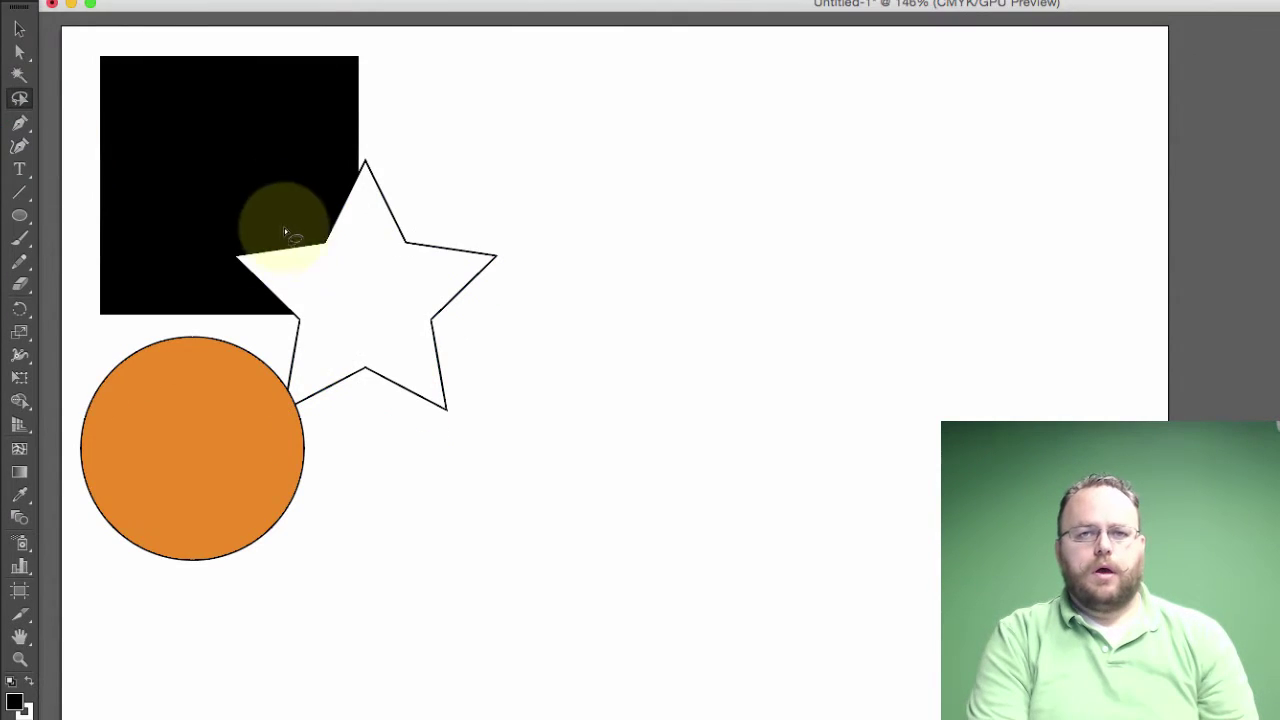
mouse_move(366, 385)
mouse_down()
mouse_move(366, 398)
mouse_move(383, 372)
mouse_move(374, 390)
mouse_move(397, 393)
mouse_up()
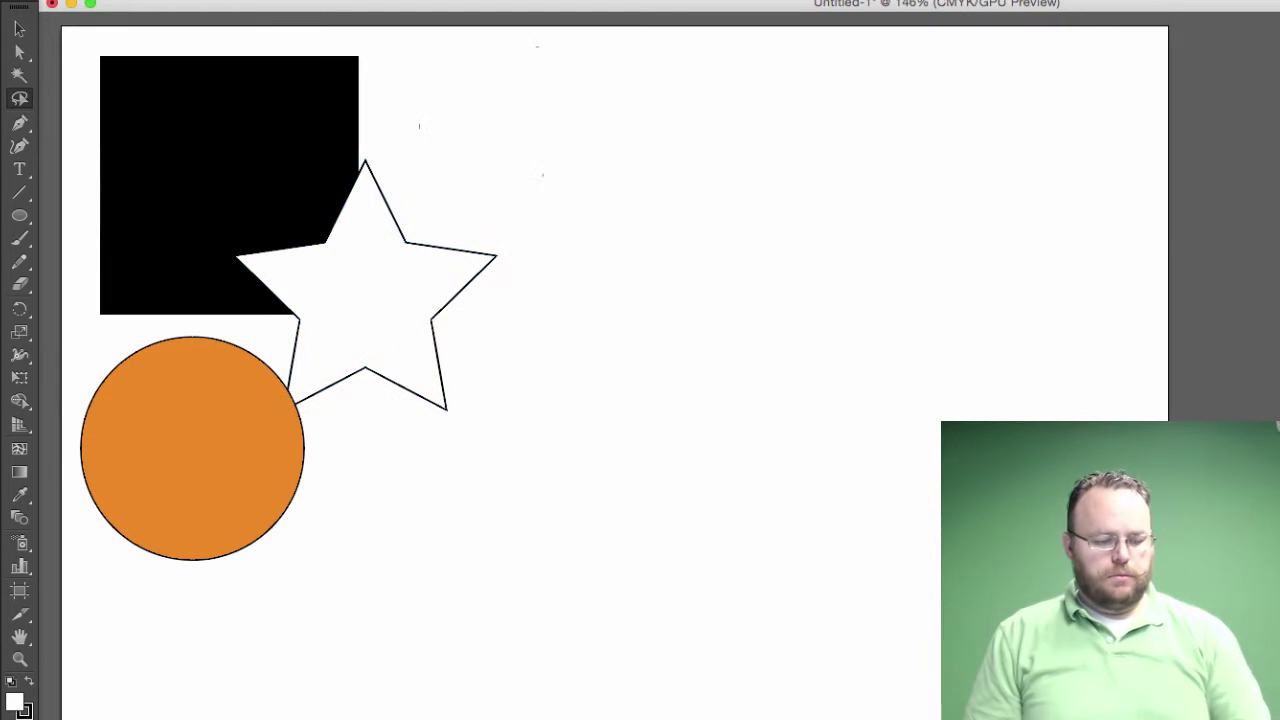
- Draw a small closed Pen path beside the black square, with straight edges meeting in a corner and a rounded opposite side
click(20, 125)
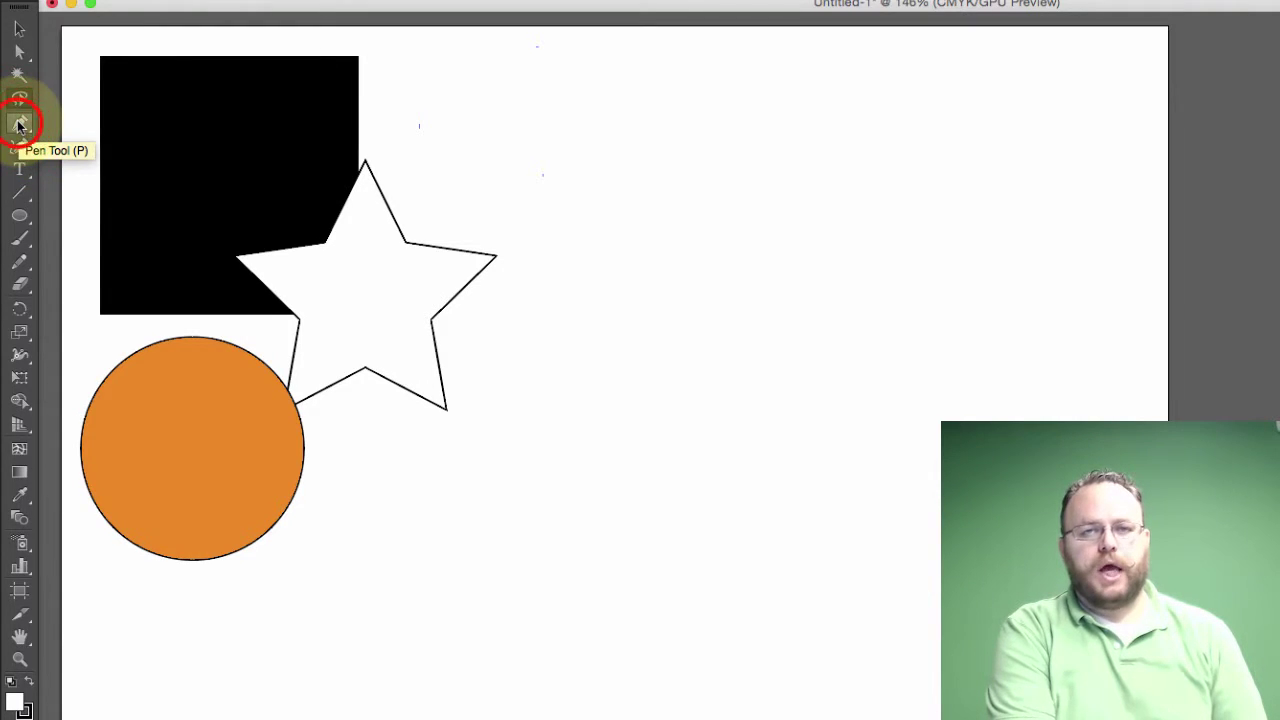
click(20, 125)
click(415, 116)
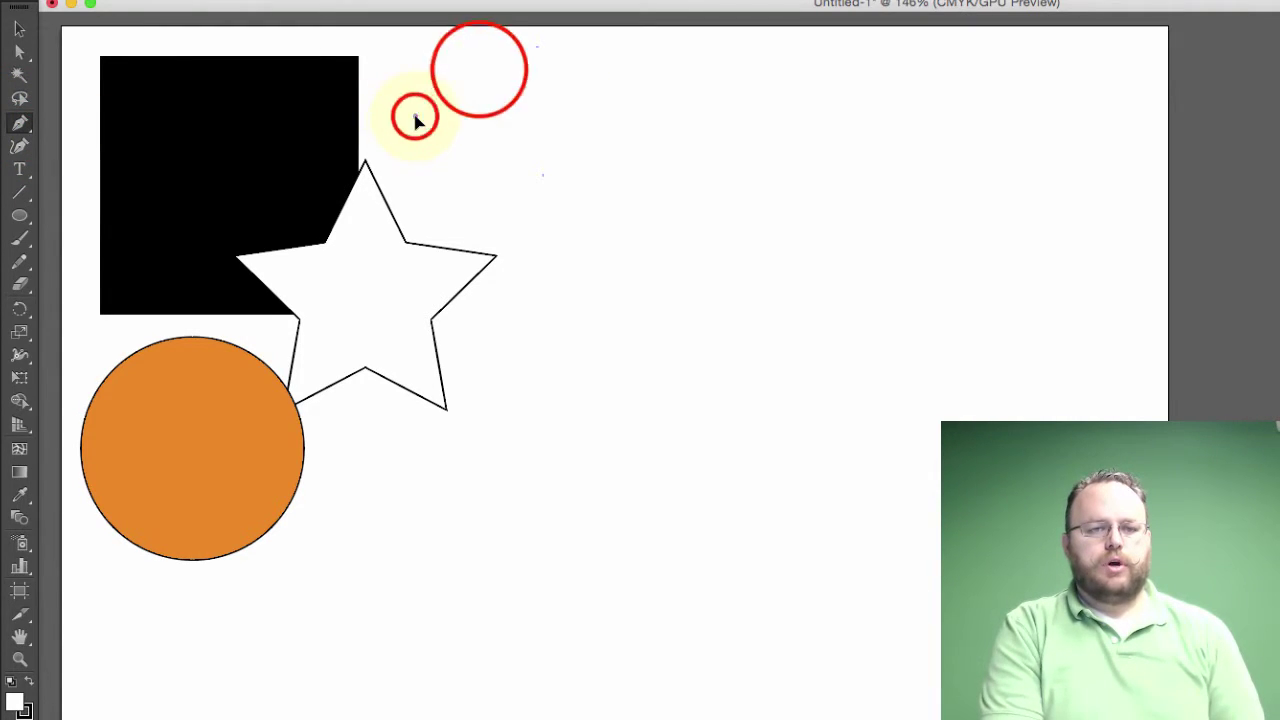
click(479, 70)
drag(535, 127, 534, 177)
click(466, 175)
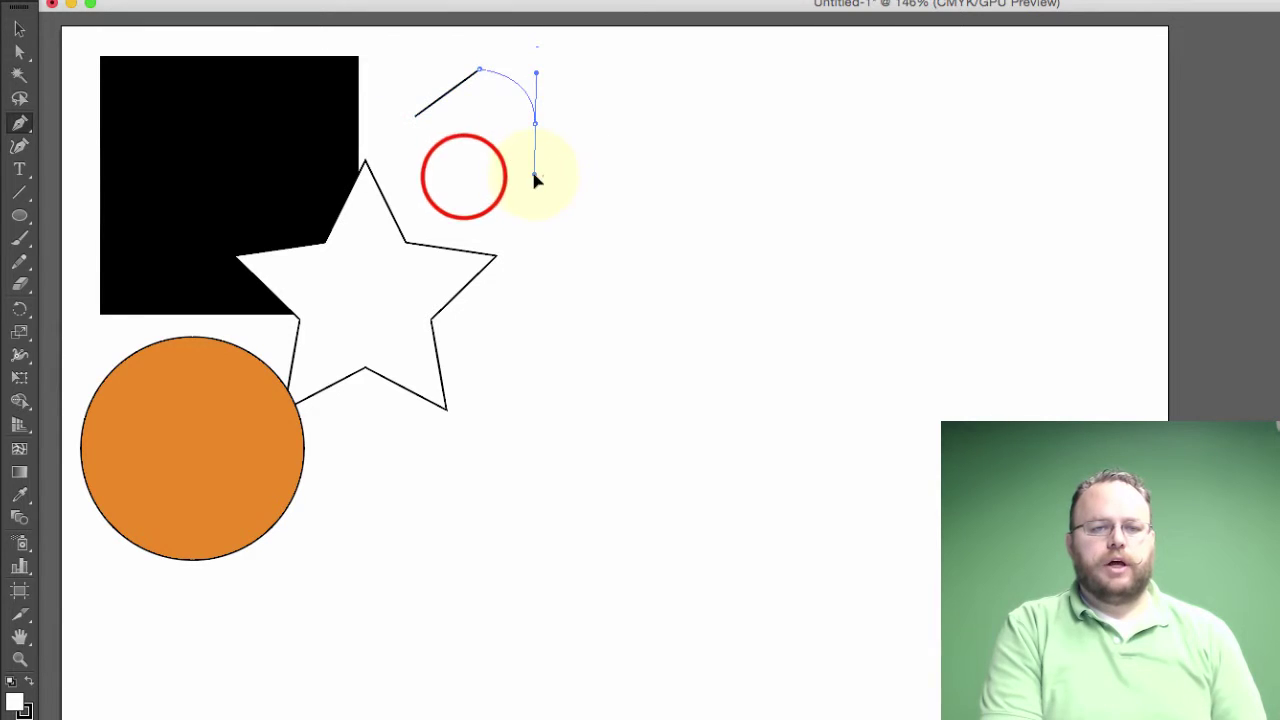
click(415, 116)
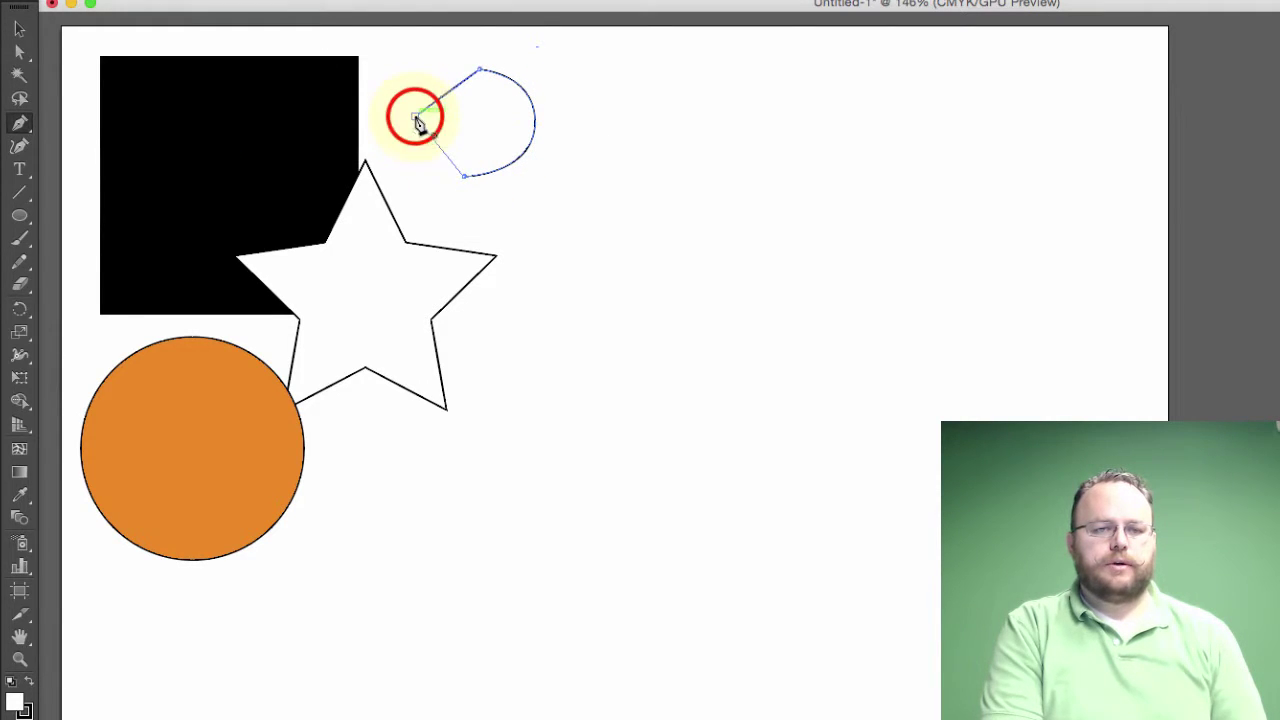
- Draw a closed, roughly circular shape overlapping the star's right tip with the Curvature tool, adjusting its starting point, and deselect it
click(20, 147)
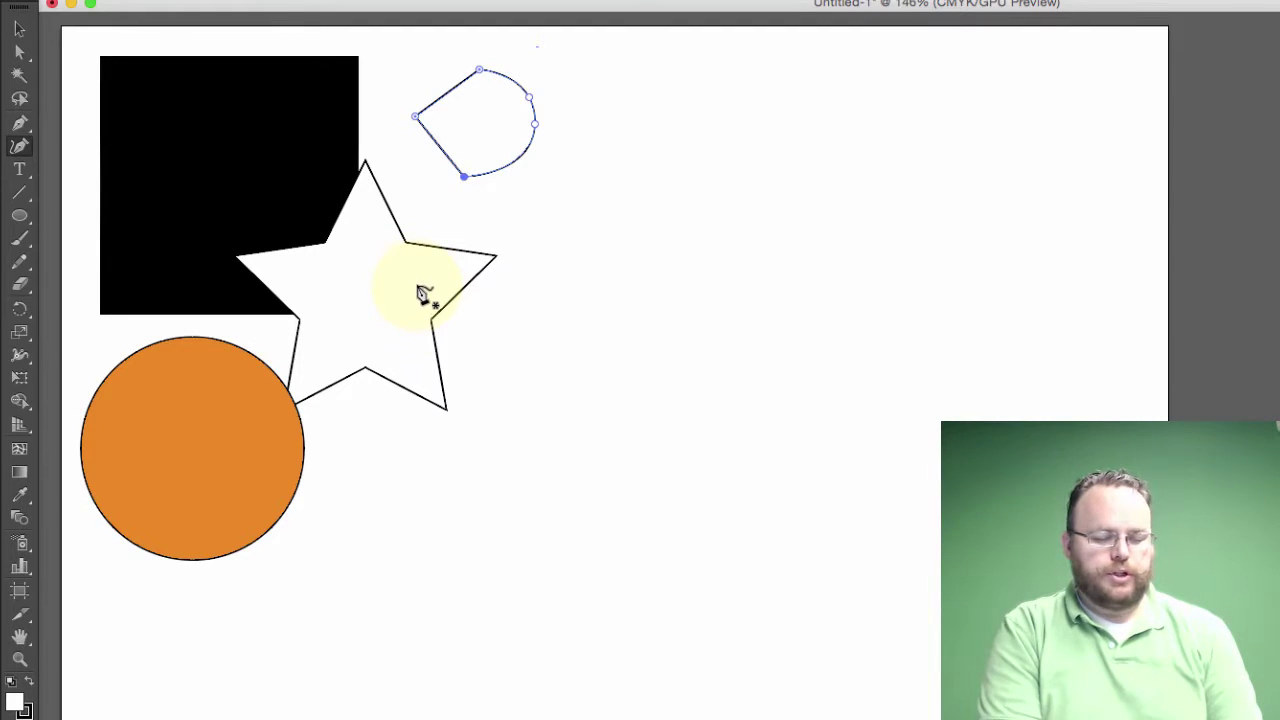
click(465, 214)
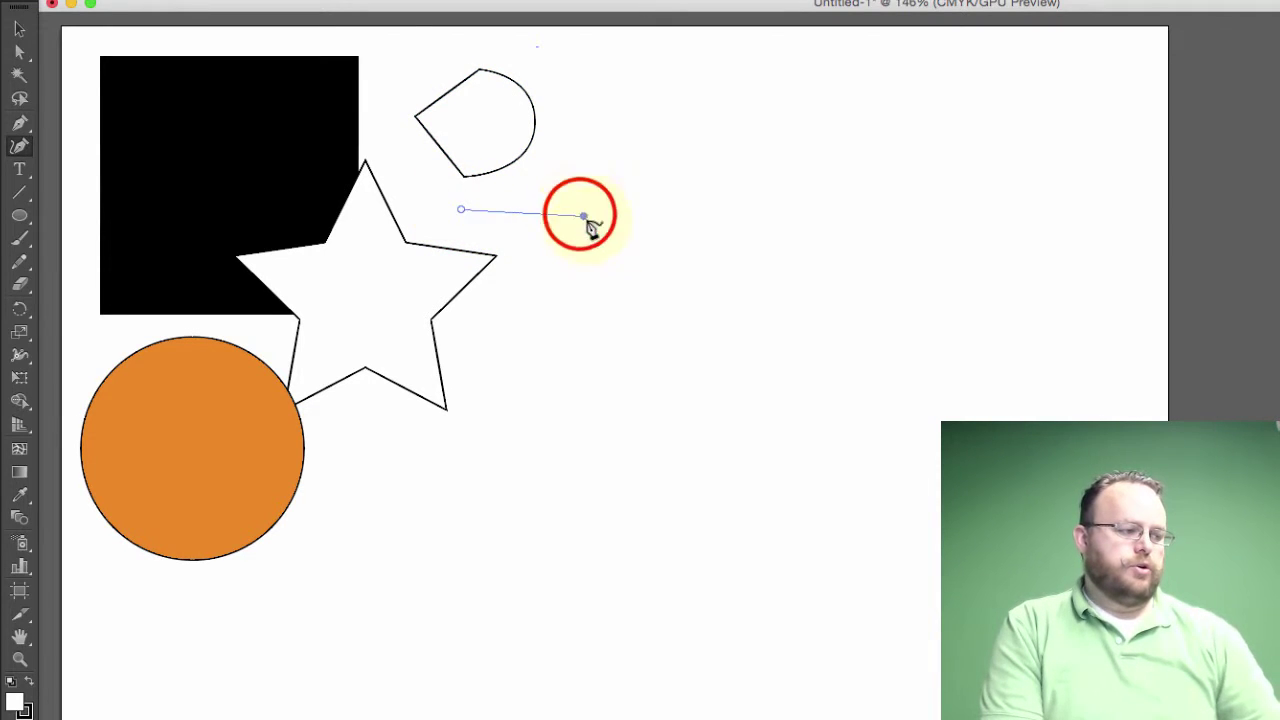
click(606, 246)
click(552, 370)
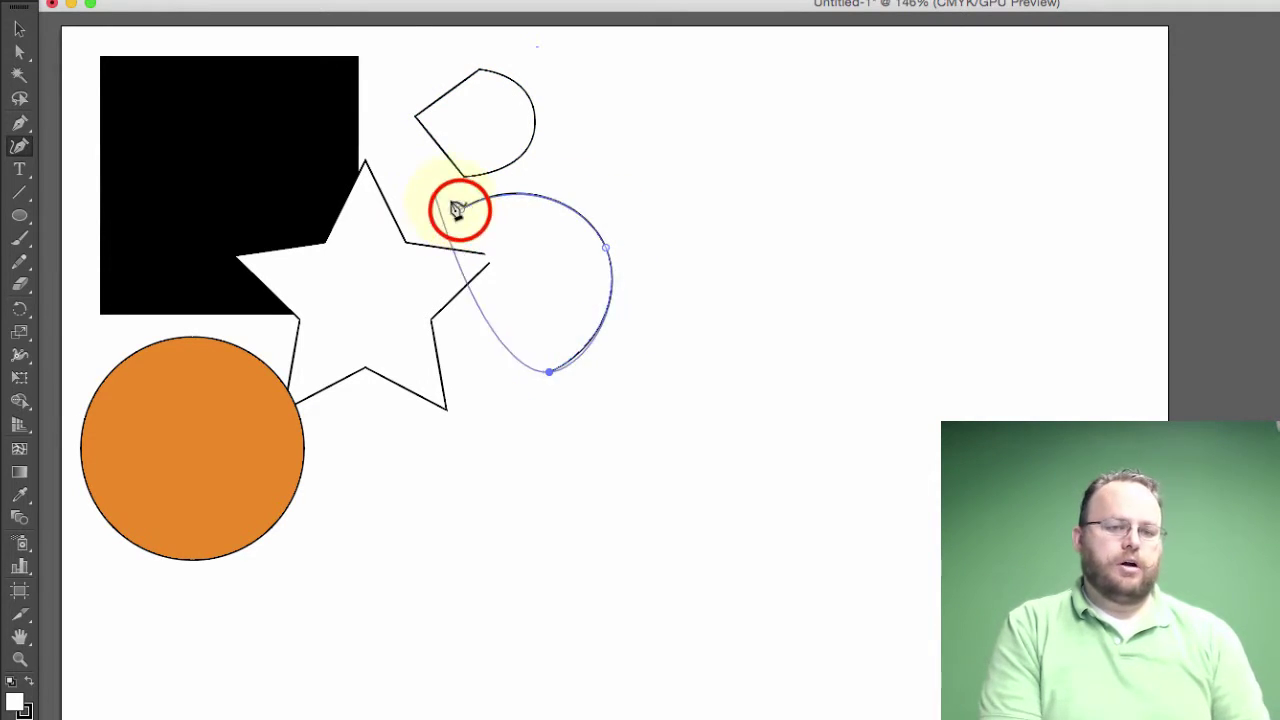
drag(457, 209, 490, 232)
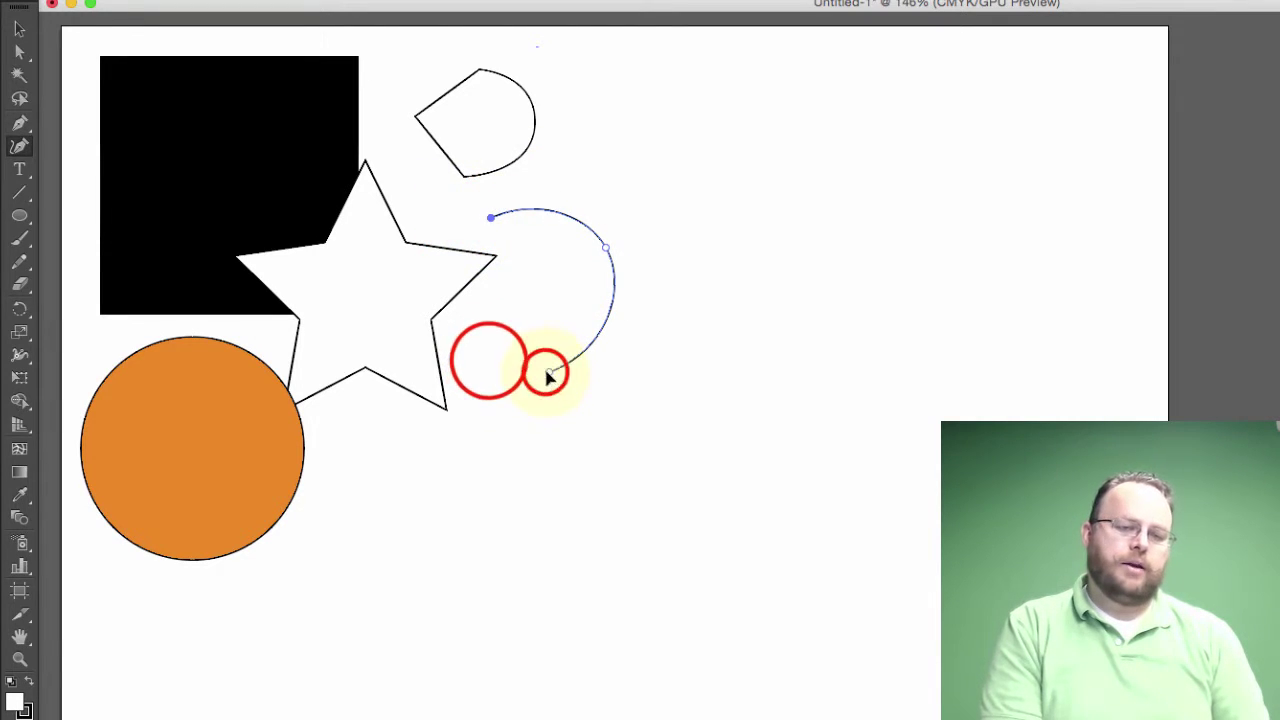
click(488, 359)
click(489, 220)
click(487, 358)
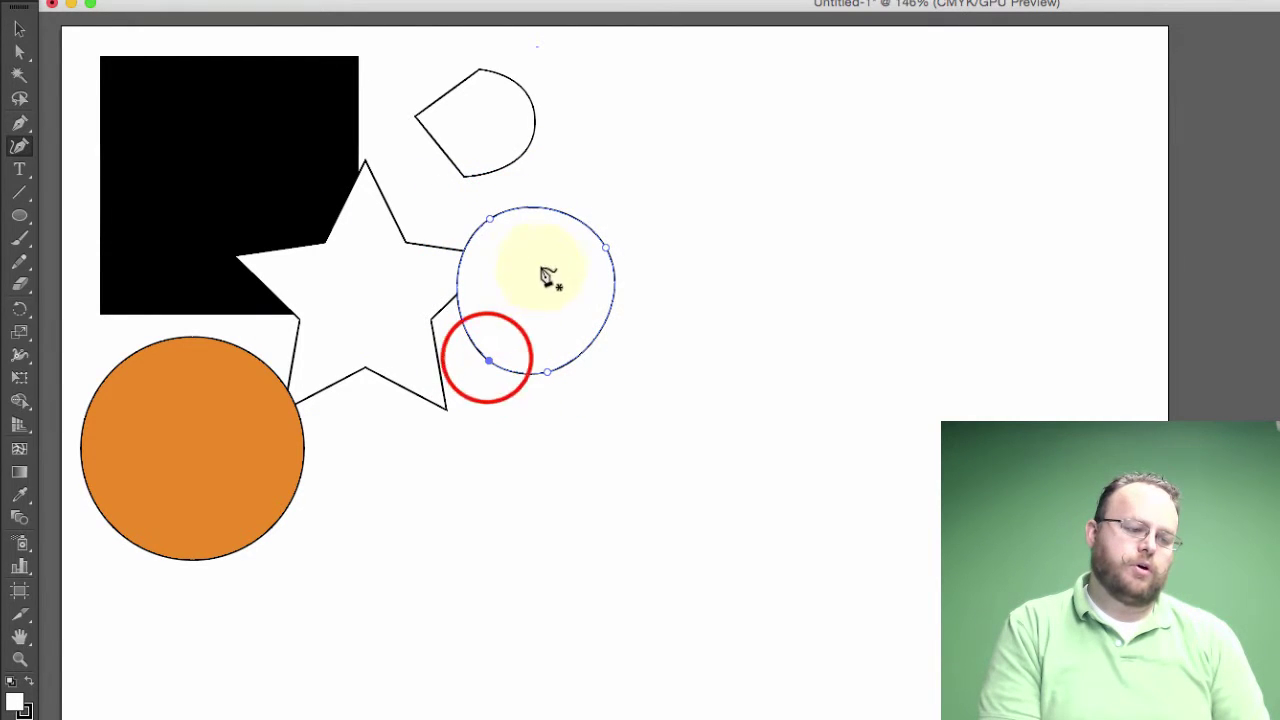
scroll(531, 194, up, 1)
key(shift+super+a)
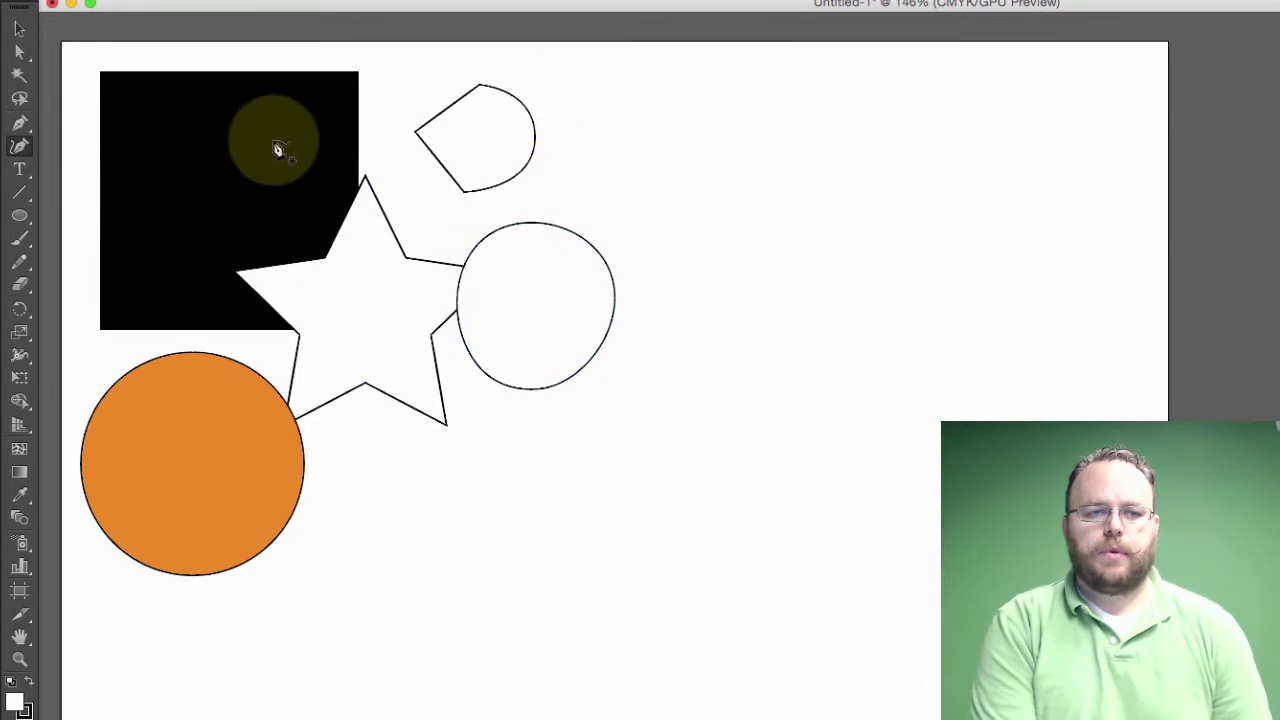
- Add the text "Type on your artwork" above the black square
click(24, 172)
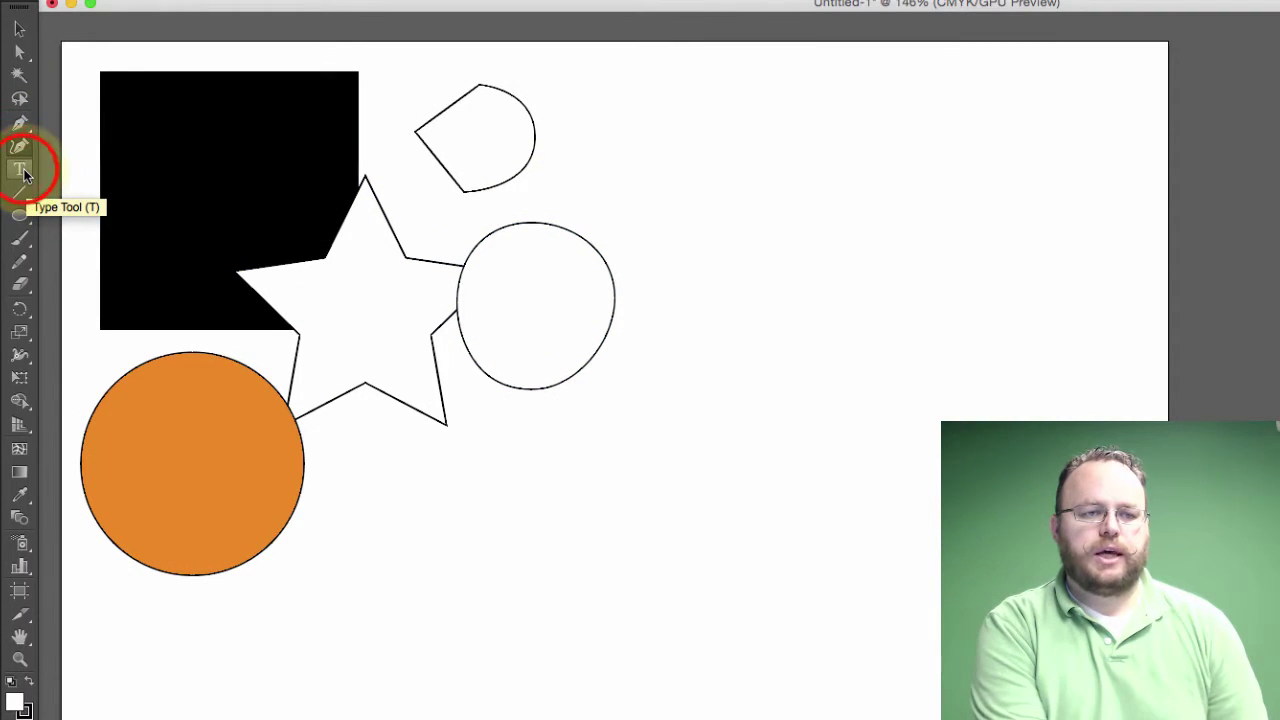
click(101, 54)
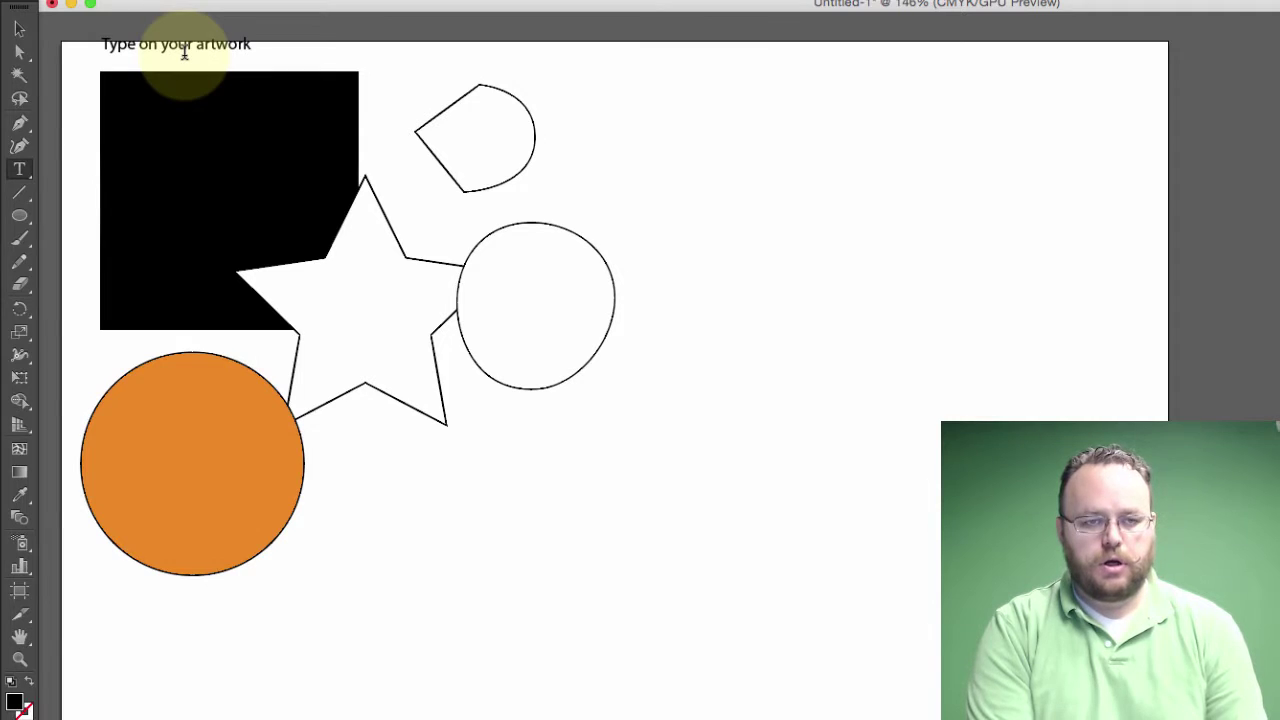
- Draw a nearly vertical line segment down through the star, starting between the black square and the small Pen shape
scroll(350, 362, left, 3)
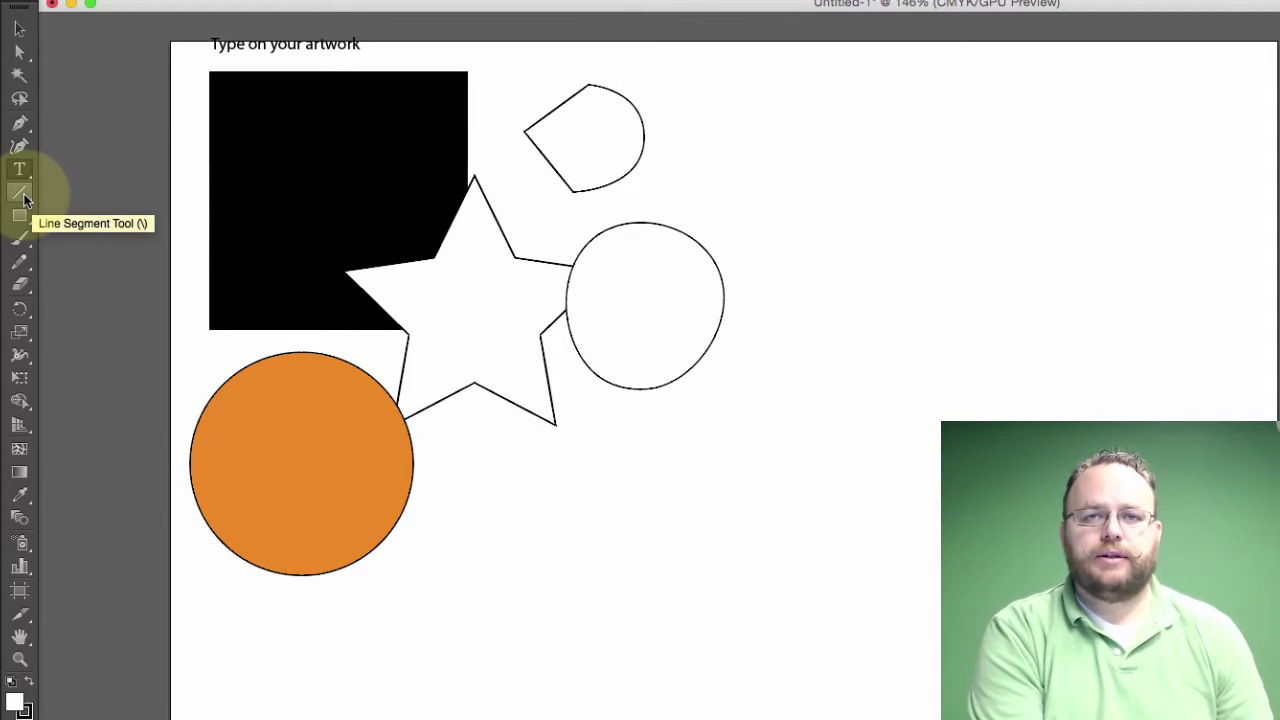
click(22, 196)
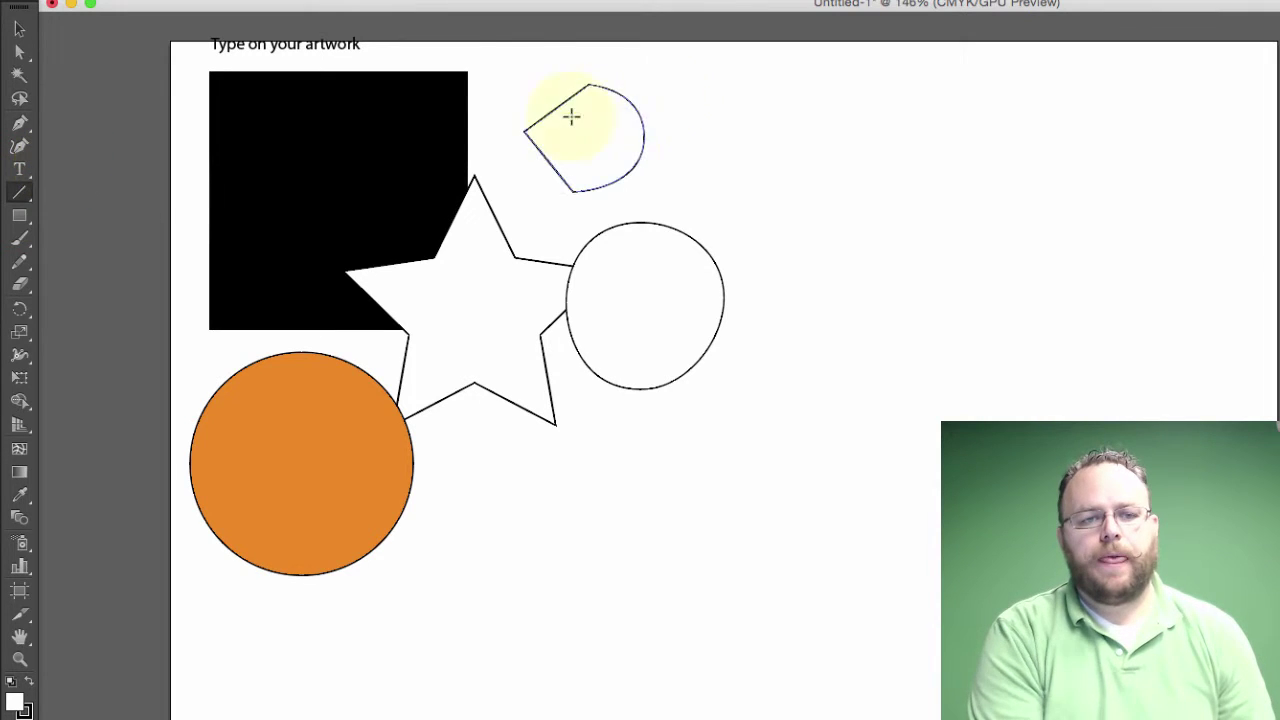
drag(509, 80, 502, 442)
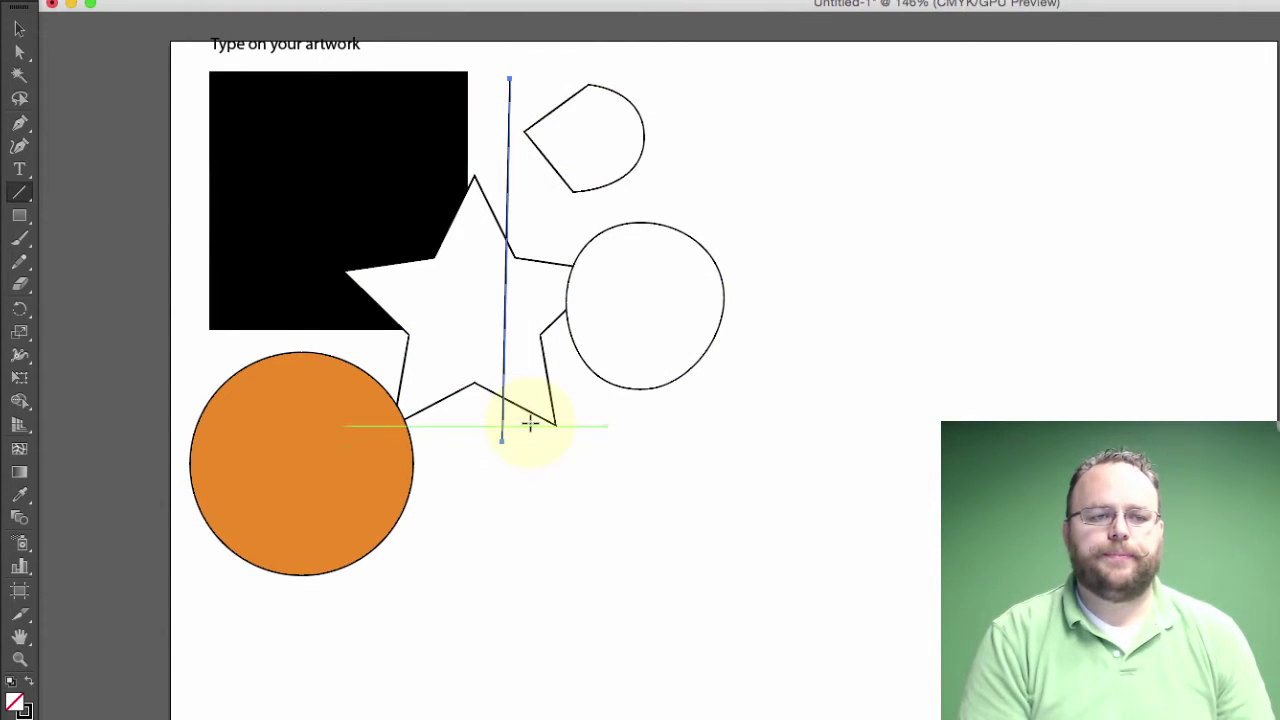
- Draw a wide rectangle across the upper part of the black square and give it the default white fill and black stroke
click(19, 217)
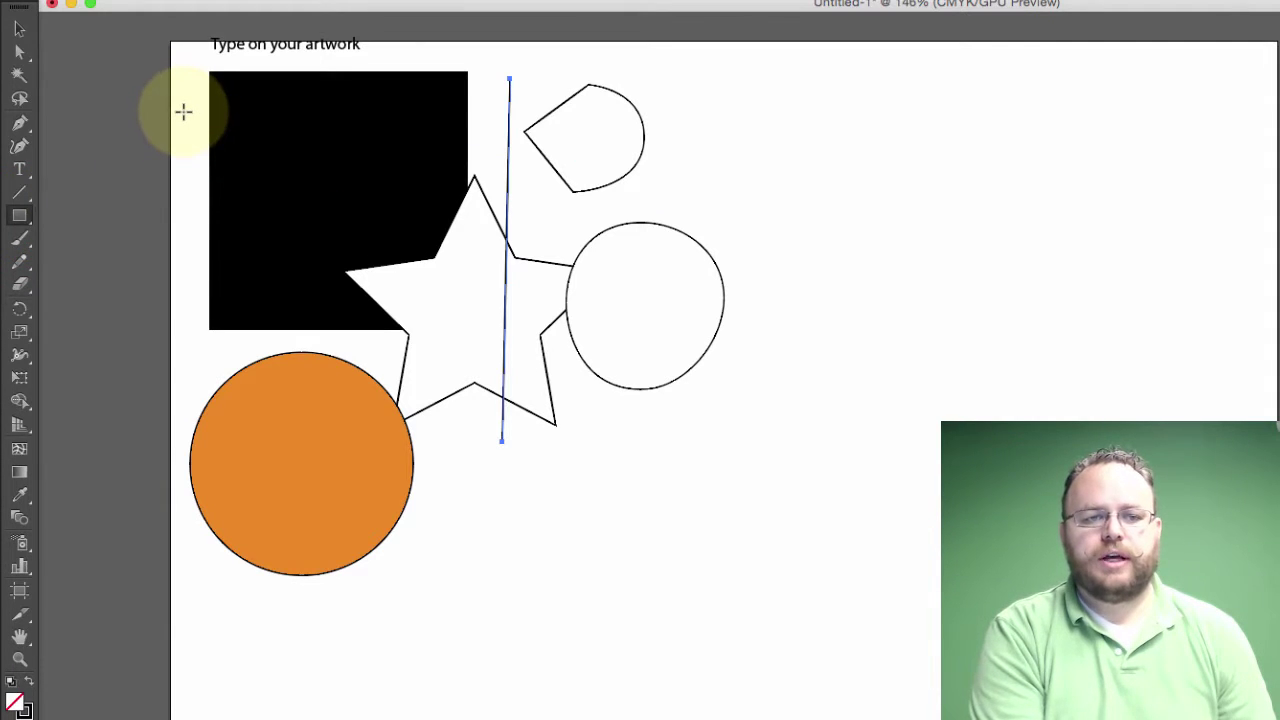
drag(184, 112, 450, 226)
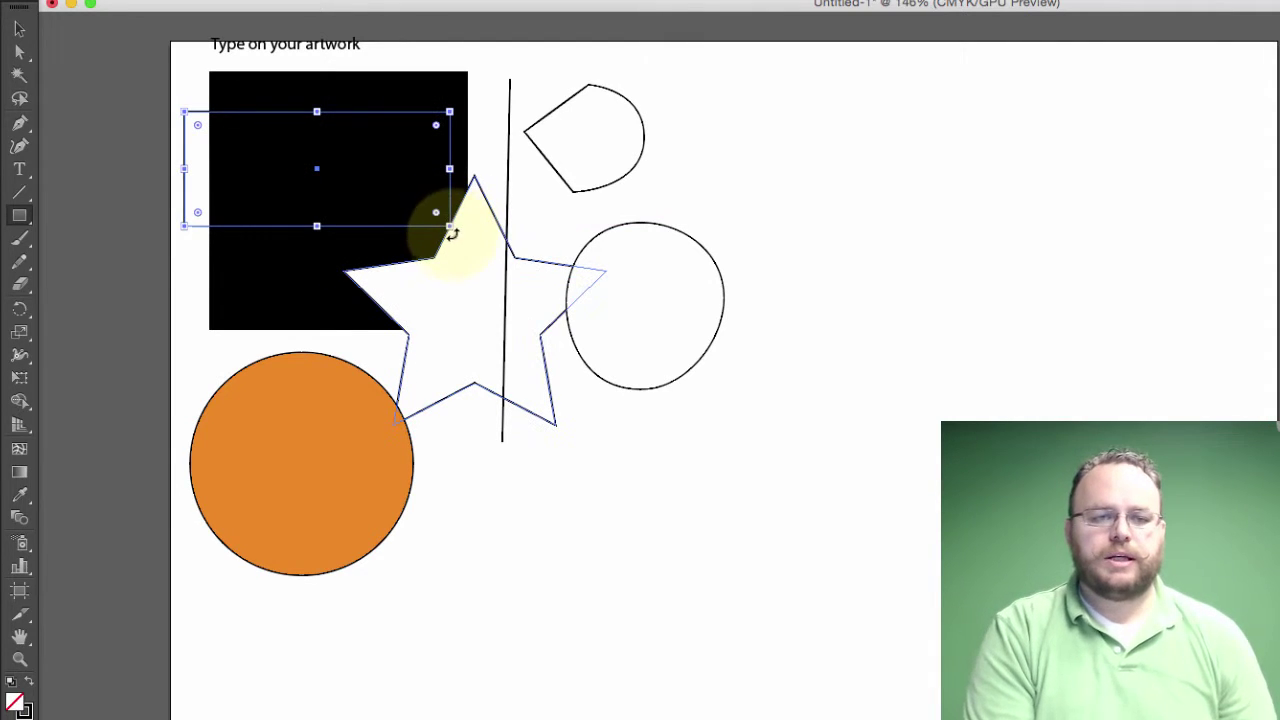
key(d)
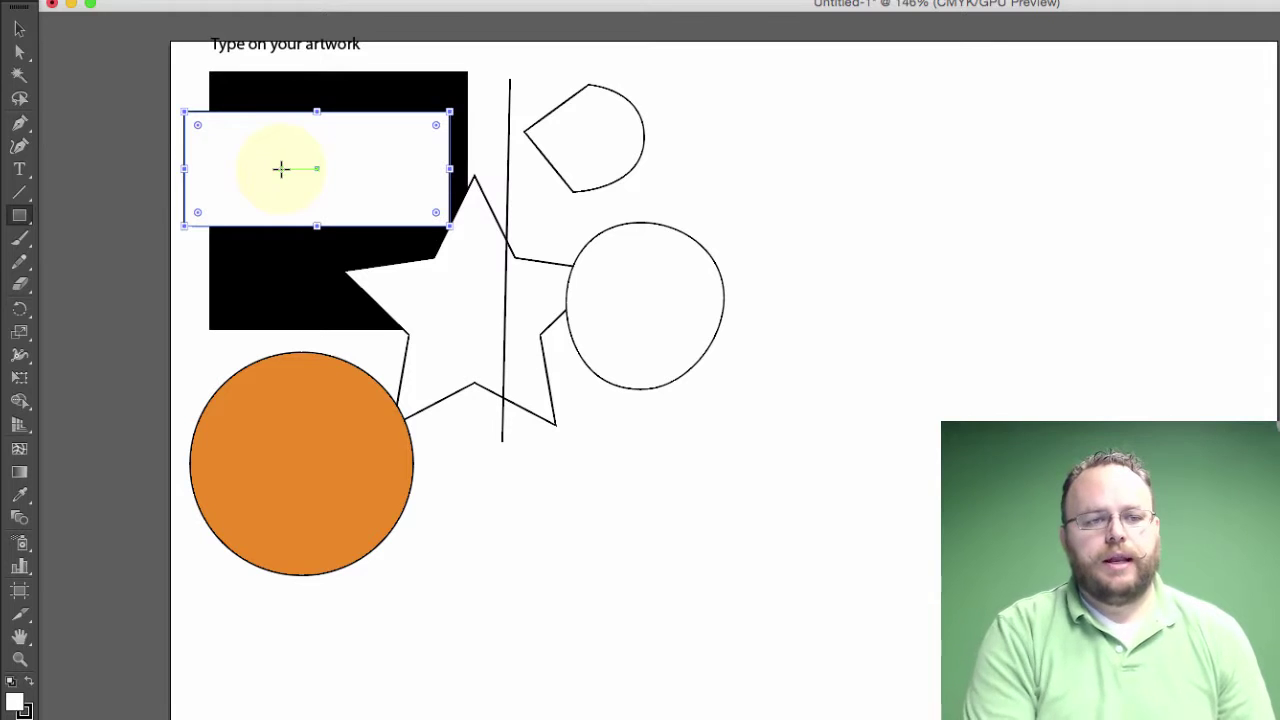
- Paint a looping freehand Paintbrush stroke across the white rectangle, with its tail running down beside the black square
click(20, 241)
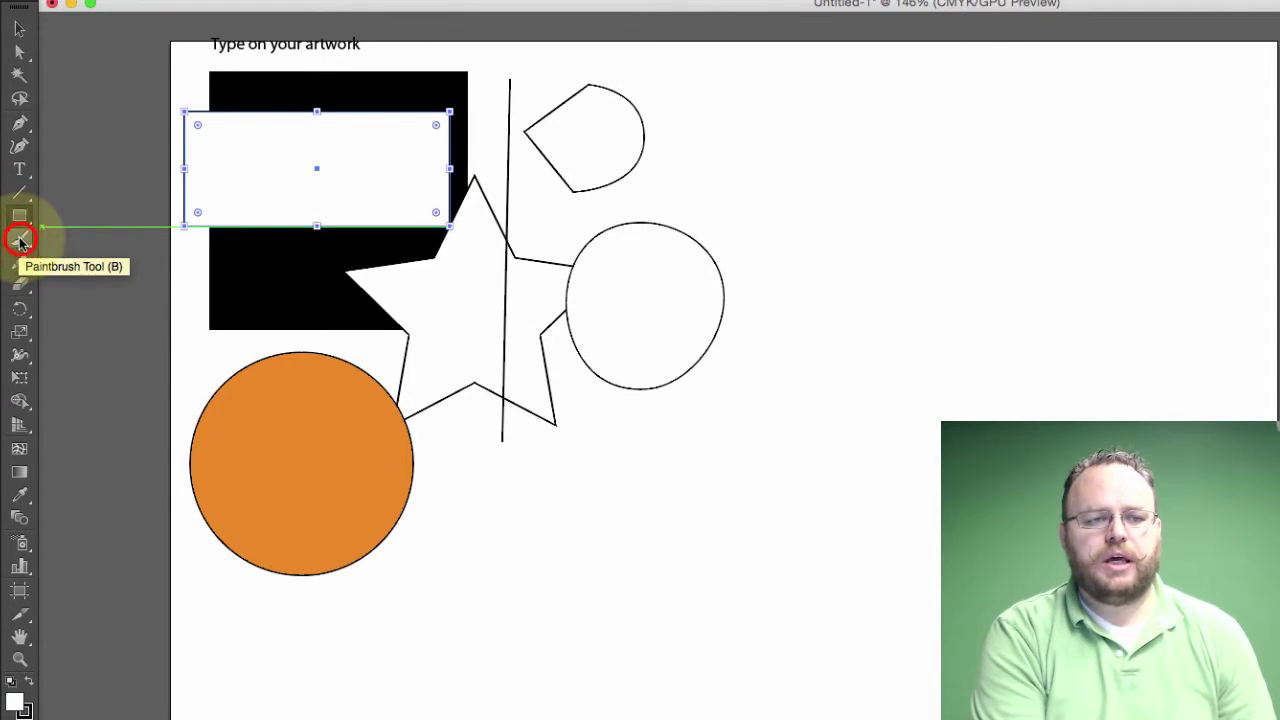
drag(183, 307, 186, 240)
mouse_move(268, 124)
mouse_down()
mouse_move(264, 176)
mouse_move(290, 206)
mouse_move(333, 146)
mouse_move(390, 136)
mouse_move(422, 183)
mouse_move(432, 138)
mouse_move(389, 189)
mouse_move(289, 222)
mouse_move(200, 162)
mouse_move(214, 129)
mouse_up()
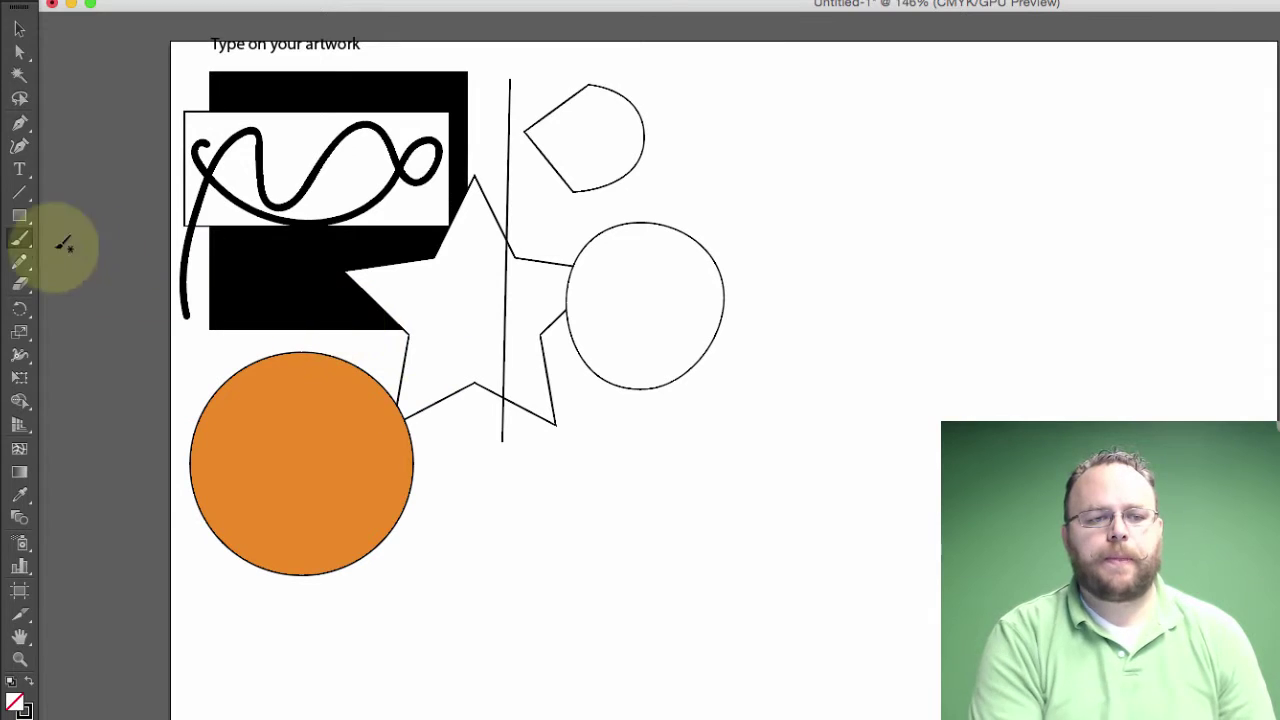
- Draw a freehand Pencil path from the white rectangle around the small Pen shape, ending in a small loop inside the star
click(20, 266)
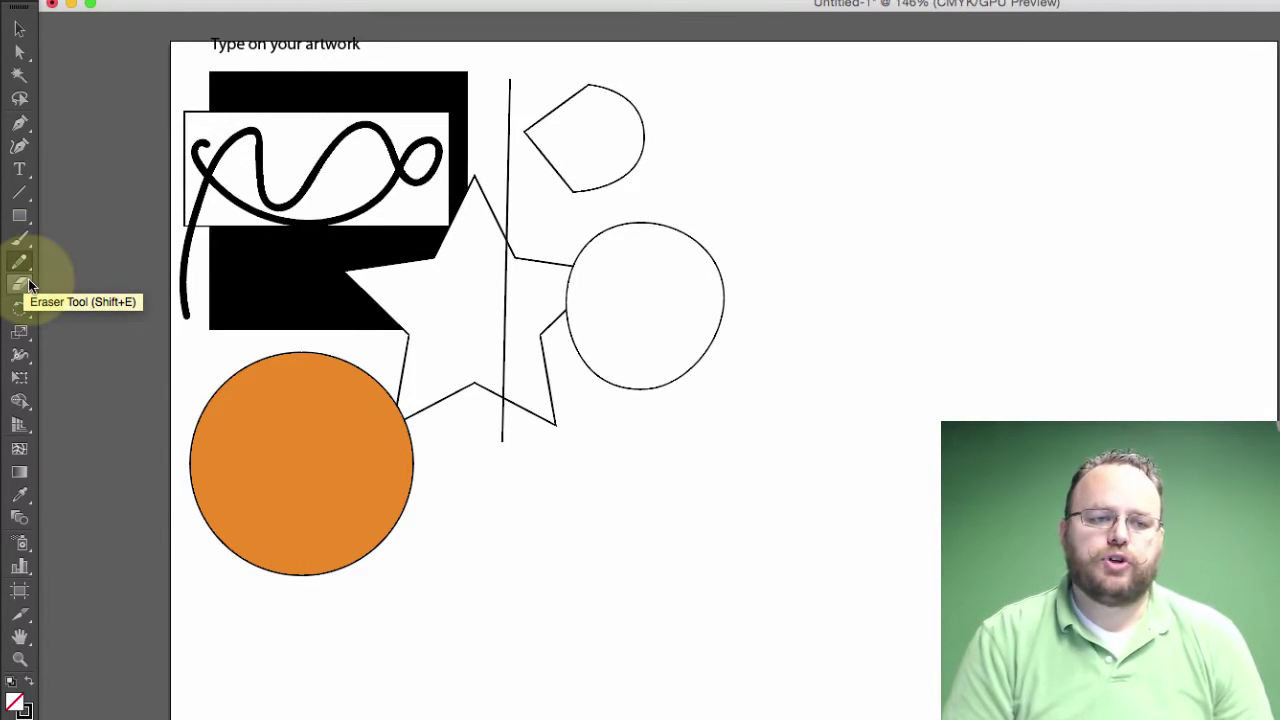
click(20, 261)
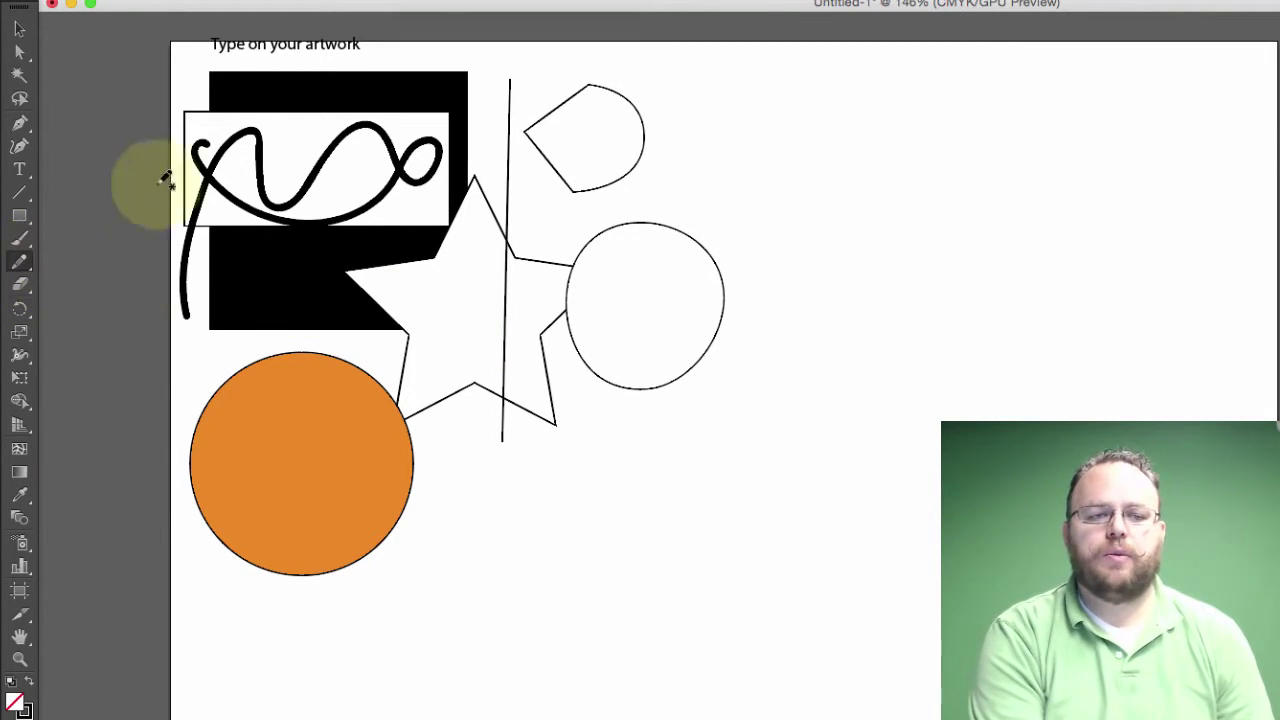
mouse_move(289, 142)
mouse_down()
mouse_move(397, 196)
mouse_move(445, 188)
mouse_move(523, 104)
mouse_move(589, 71)
mouse_move(622, 73)
mouse_move(658, 112)
mouse_up()
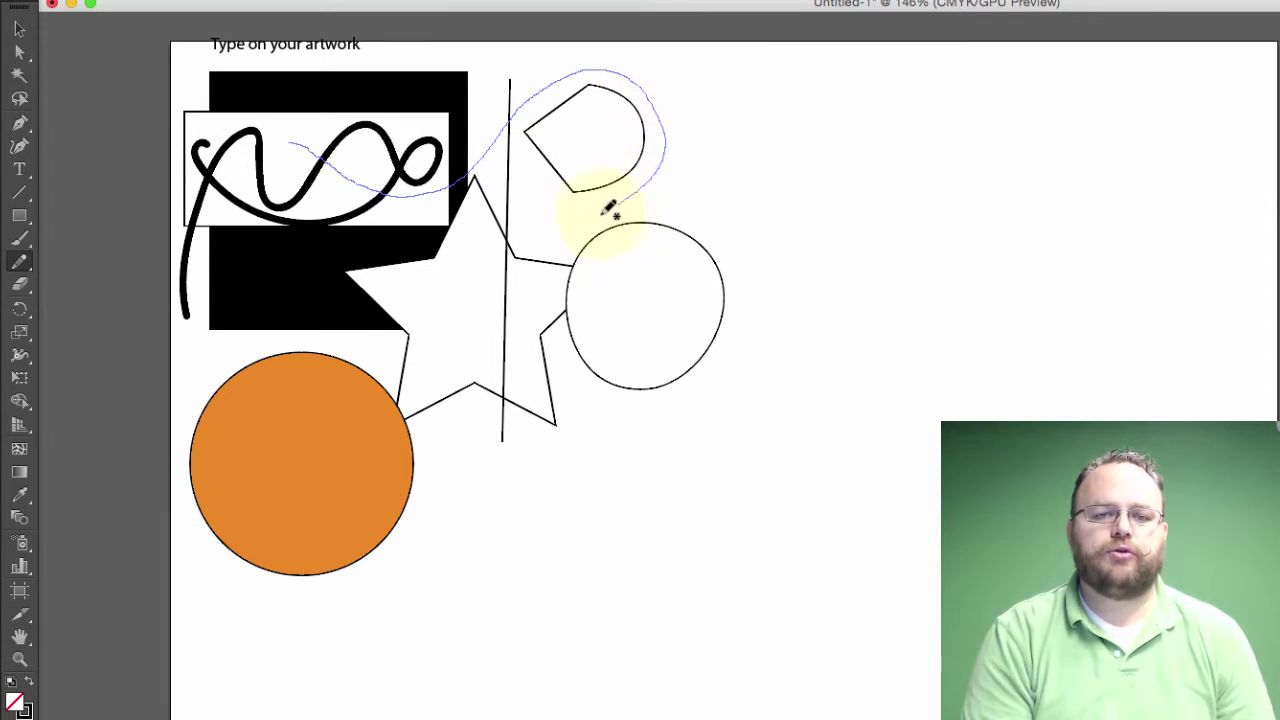
mouse_move(609, 207)
mouse_down()
mouse_move(463, 255)
mouse_move(439, 298)
mouse_move(440, 355)
mouse_move(416, 338)
mouse_move(438, 309)
mouse_move(476, 293)
mouse_up()
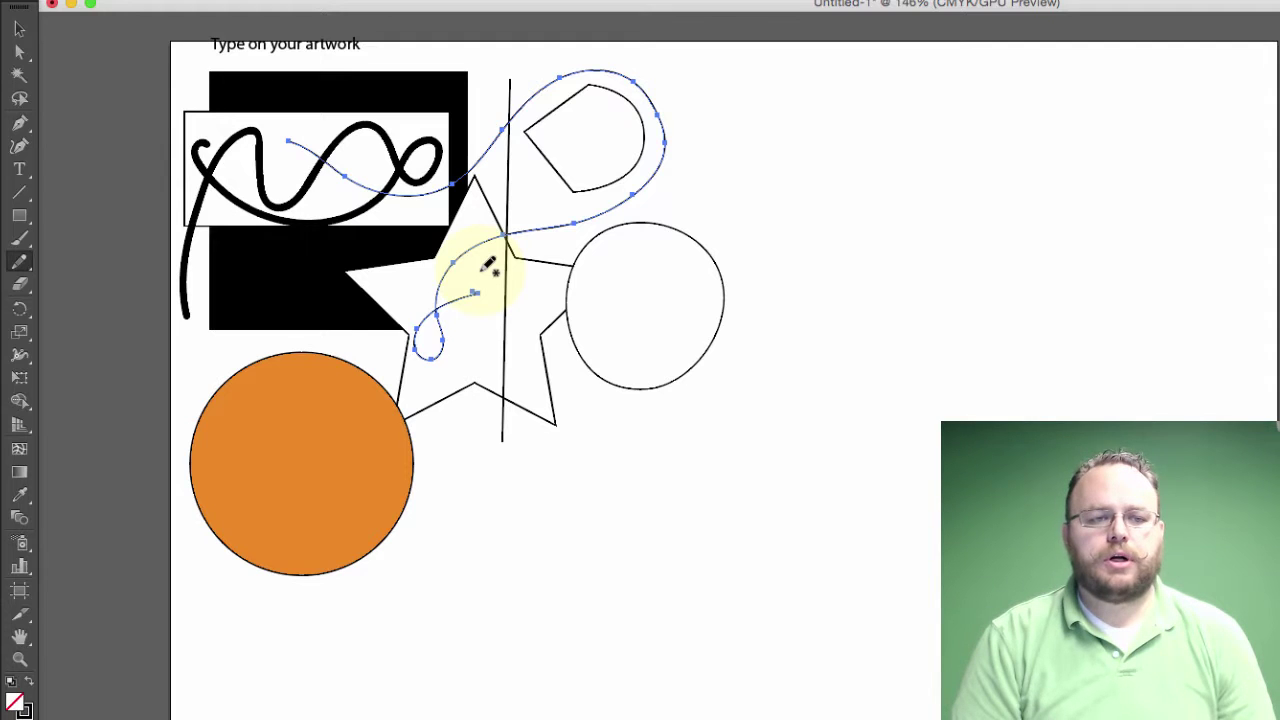
- Erase a wavy strip through only the black square, from its bottom edge up to its top edge, splitting it in two
click(20, 288)
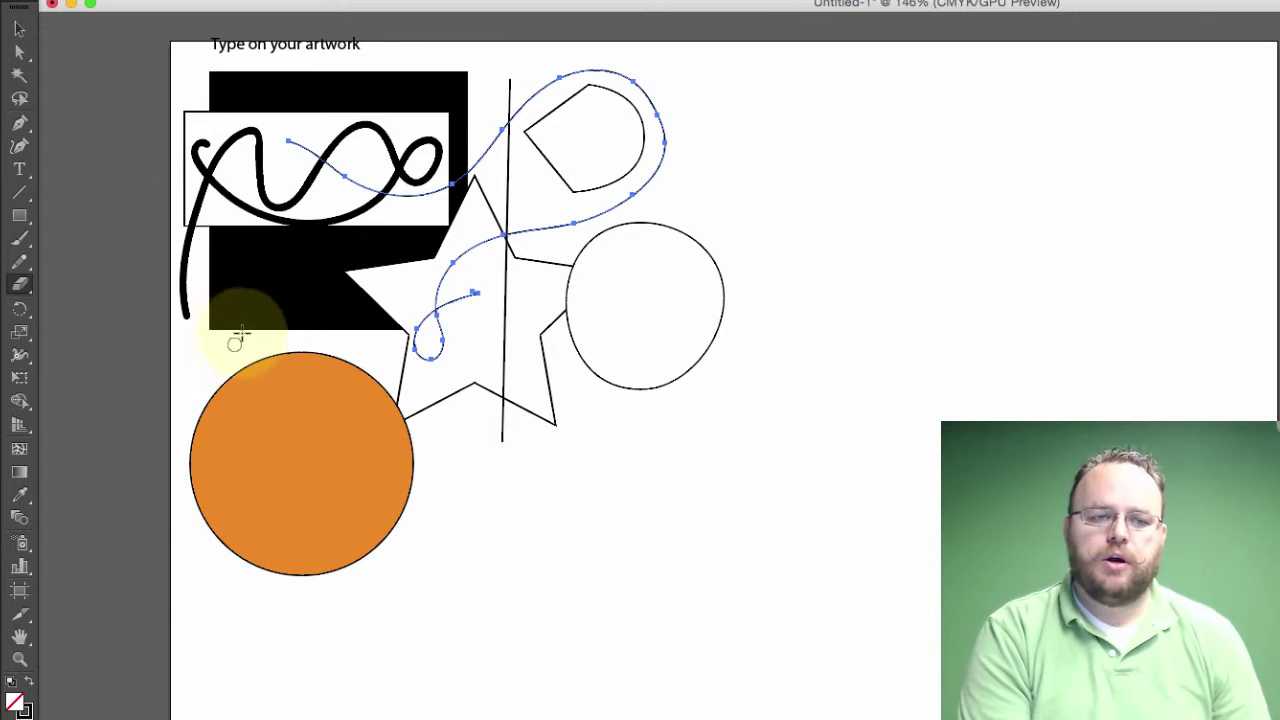
super+click(278, 322)
super+click(275, 317)
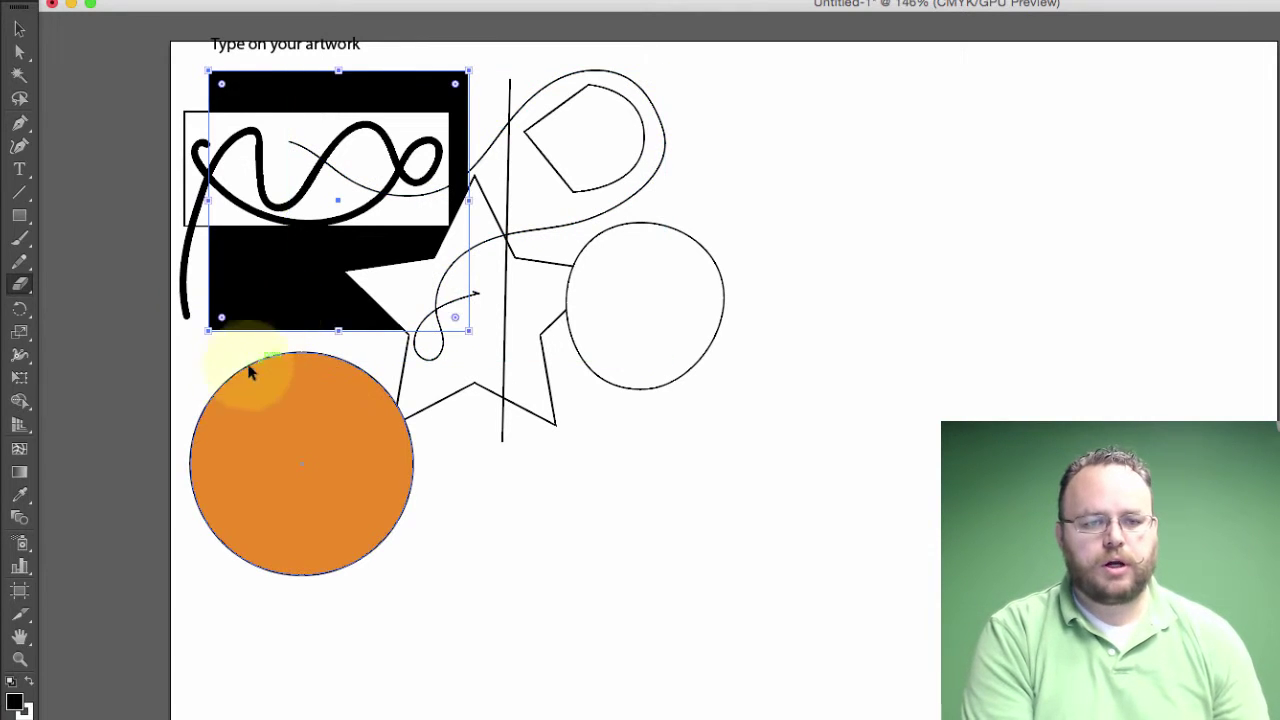
mouse_move(229, 349)
mouse_down()
mouse_move(264, 246)
mouse_move(287, 246)
mouse_move(304, 280)
mouse_move(335, 235)
mouse_move(307, 133)
mouse_move(319, 70)
mouse_up()
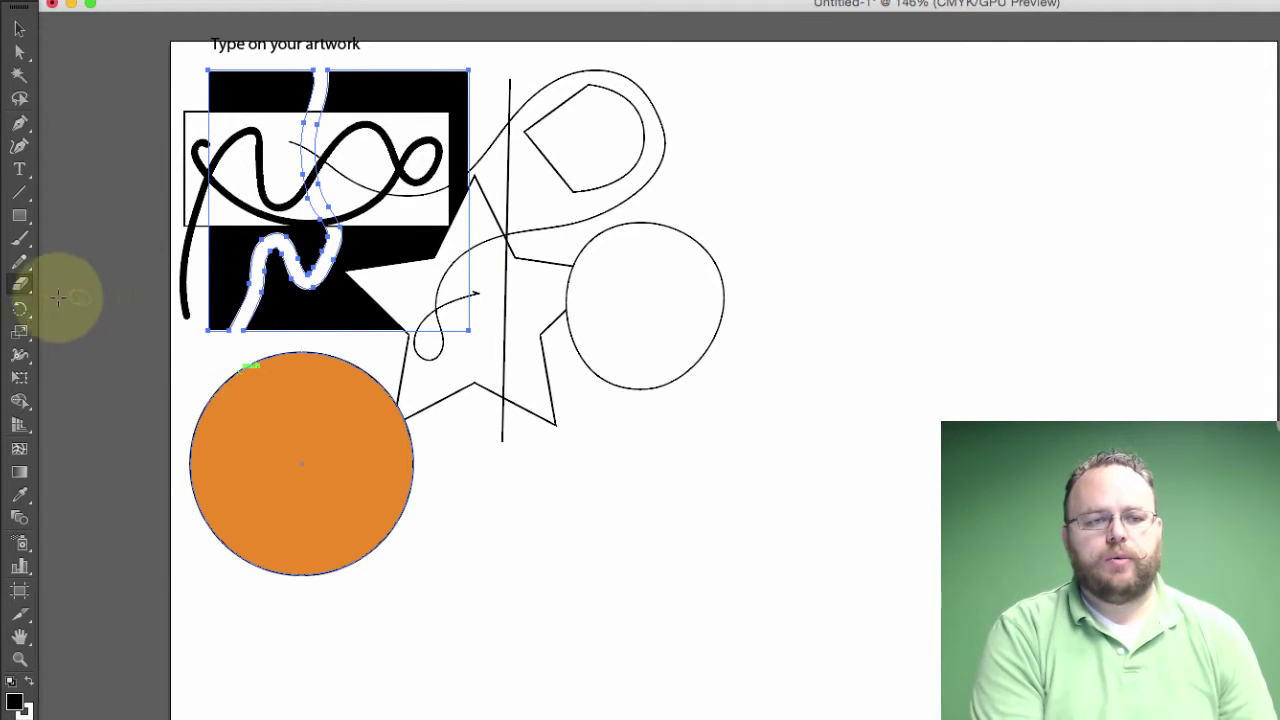
- Rotate the split black square until it is nearly upside down and tilted, and scale it down to about half its size
click(22, 313)
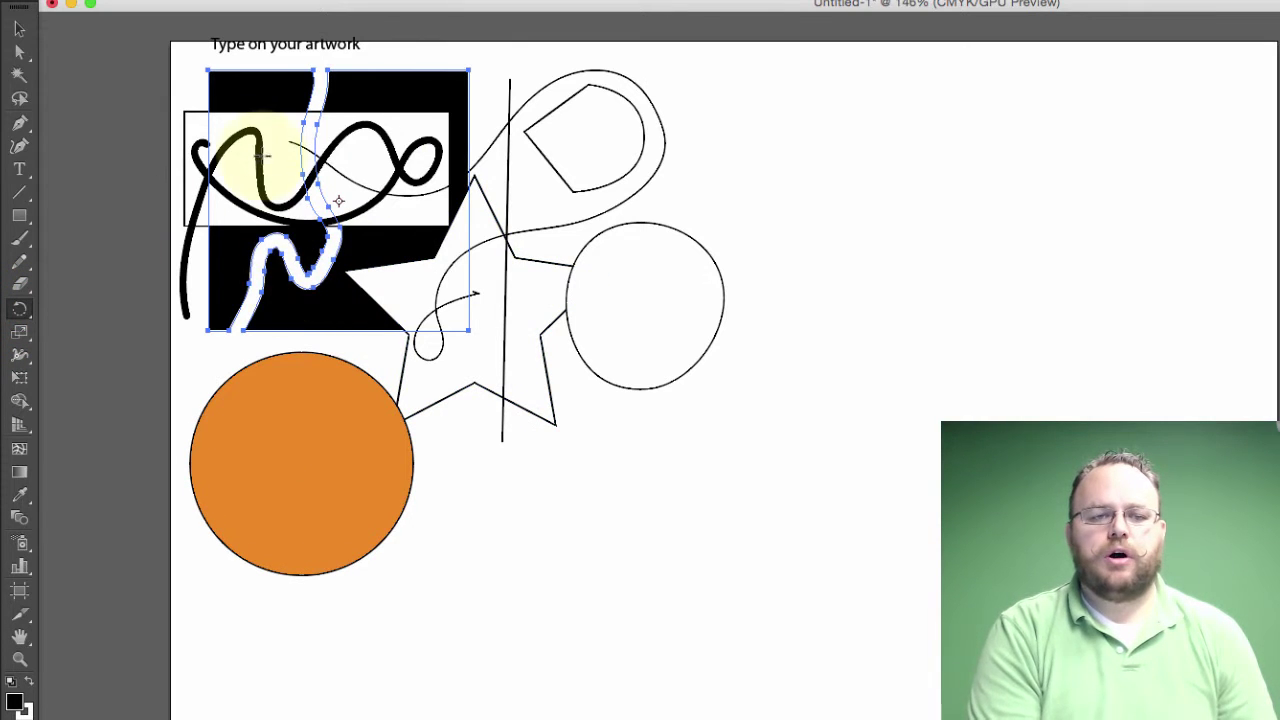
drag(258, 95, 242, 213)
drag(298, 77, 232, 187)
drag(323, 86, 300, 203)
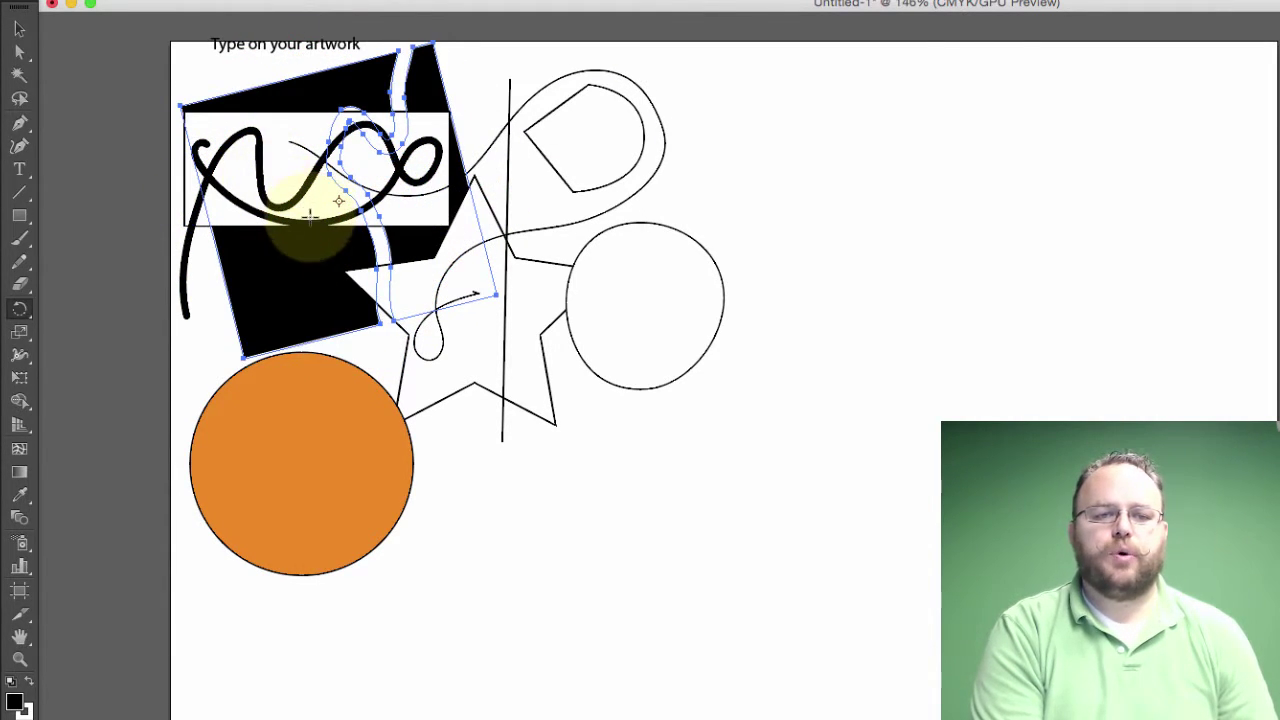
click(19, 335)
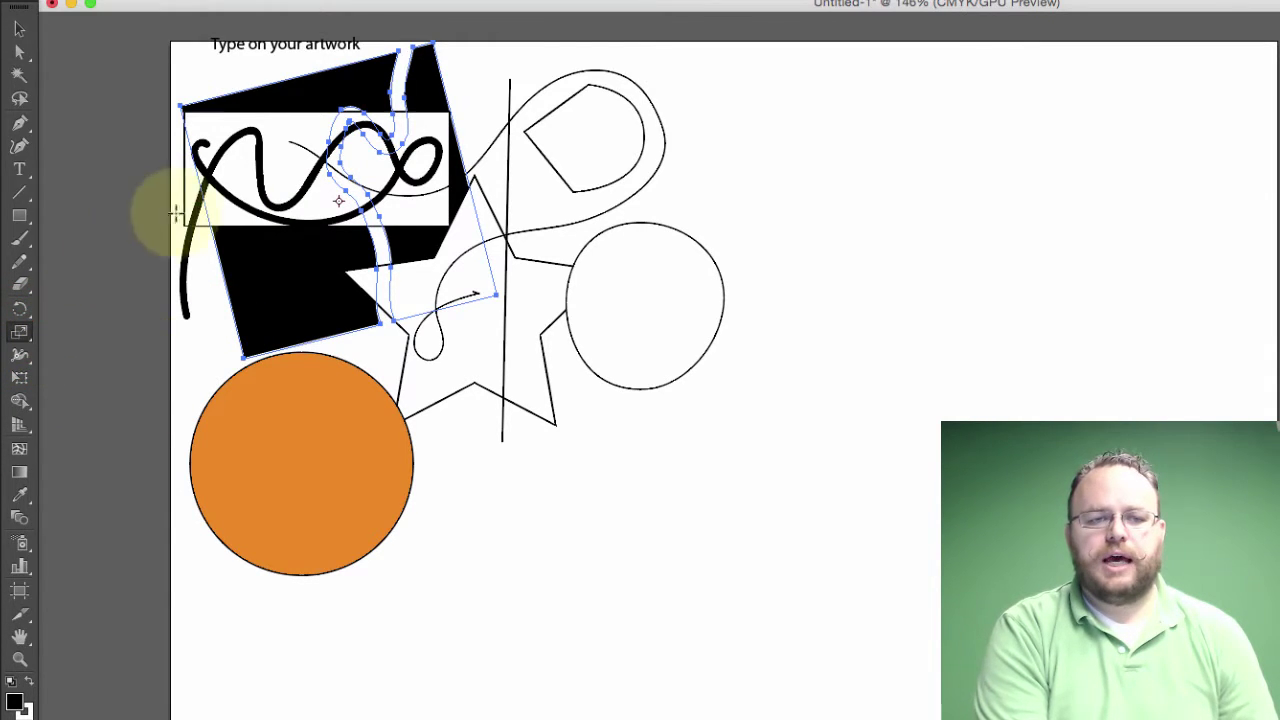
drag(421, 73, 370, 248)
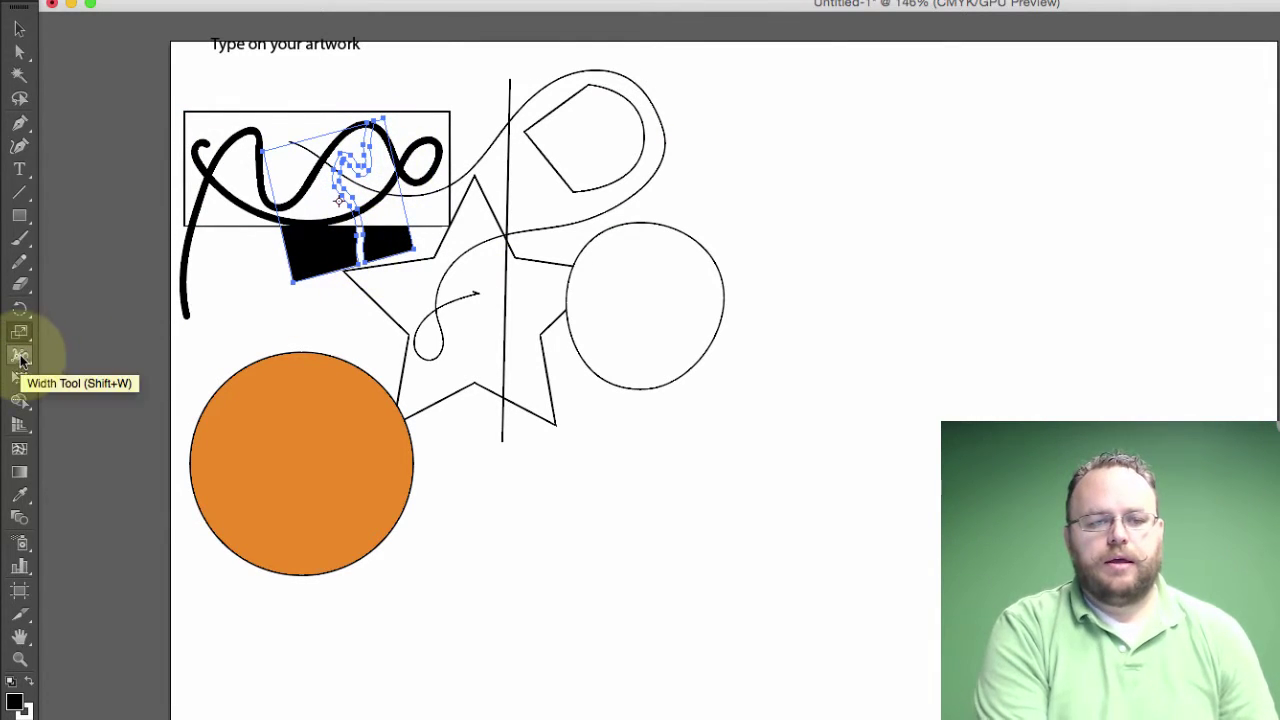
- Thicken the freehand Pencil path with the Width tool, widening its stroke between the white rectangle and the small Pen shape
click(20, 362)
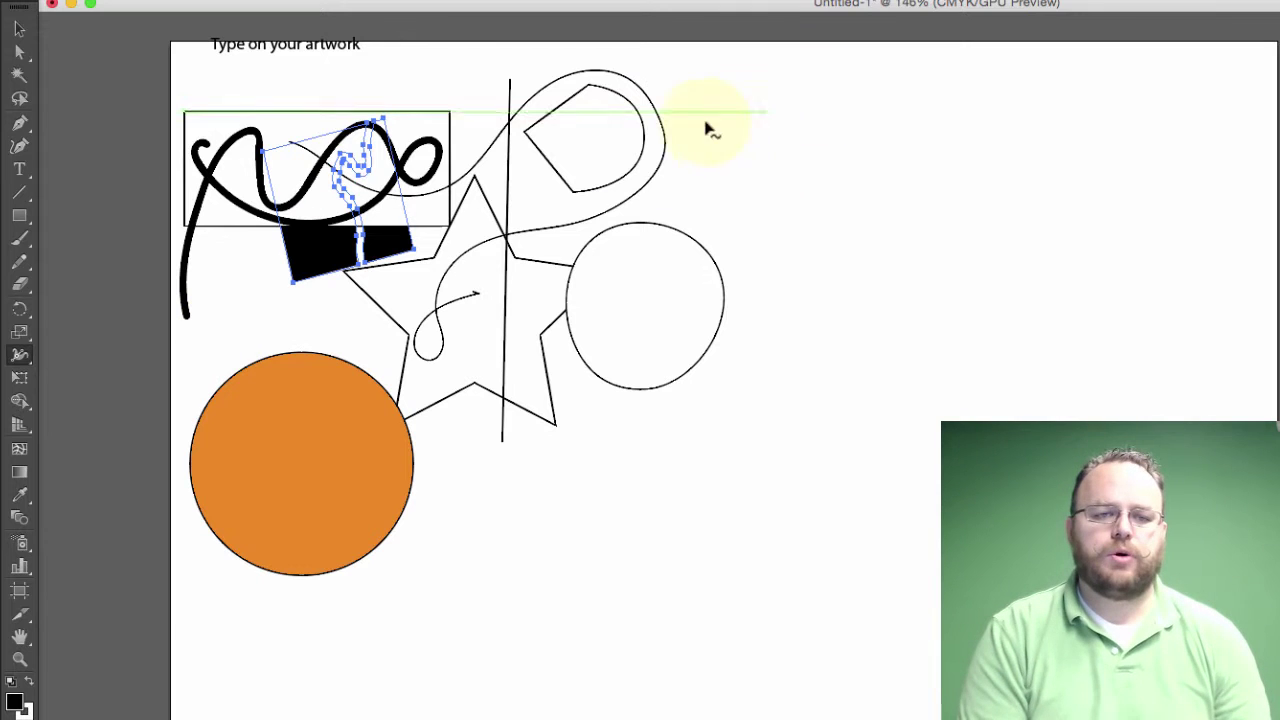
drag(486, 157, 436, 214)
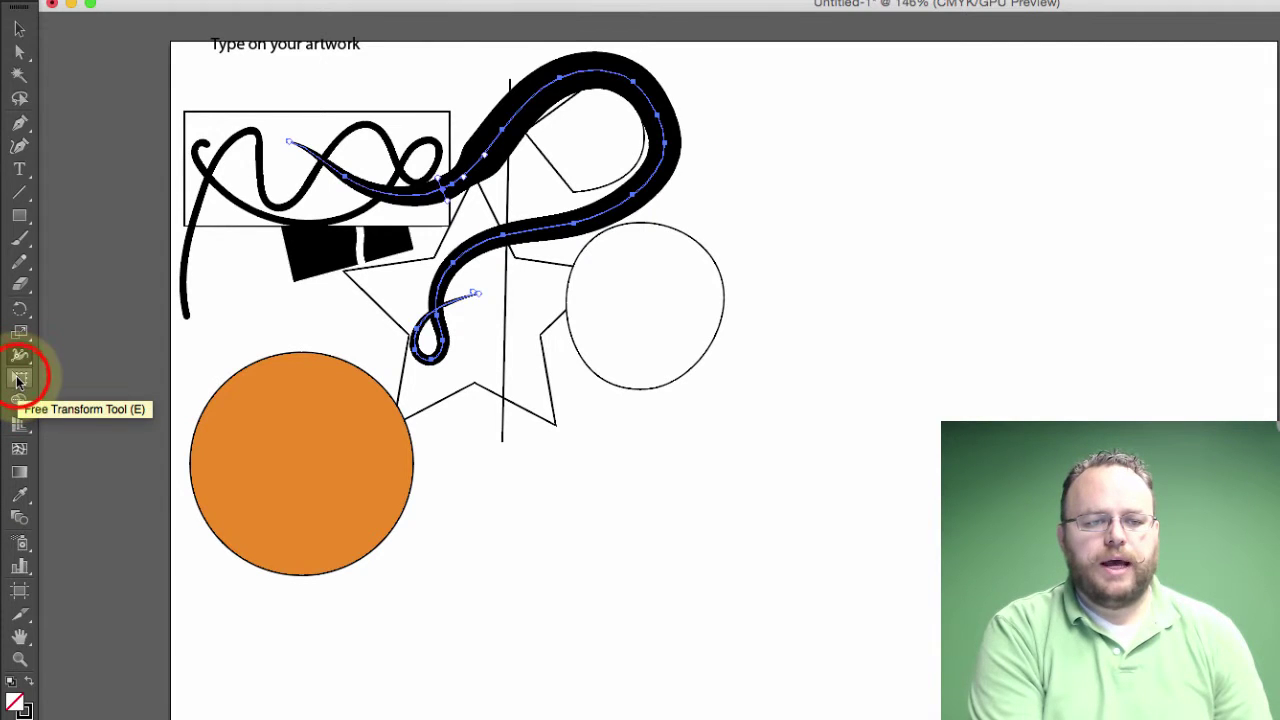
- Shrink the thick Pencil path slightly with Free Transform and move it over the white rectangle
click(19, 378)
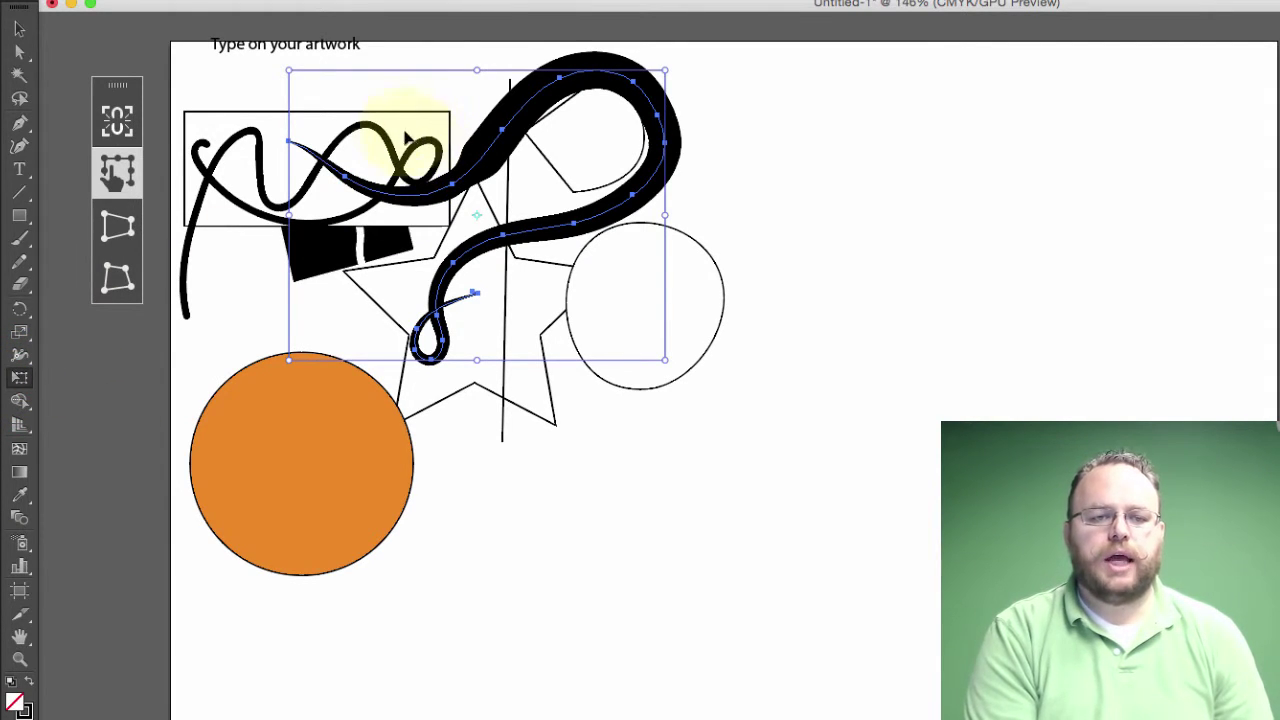
drag(296, 76, 337, 127)
drag(531, 160, 393, 122)
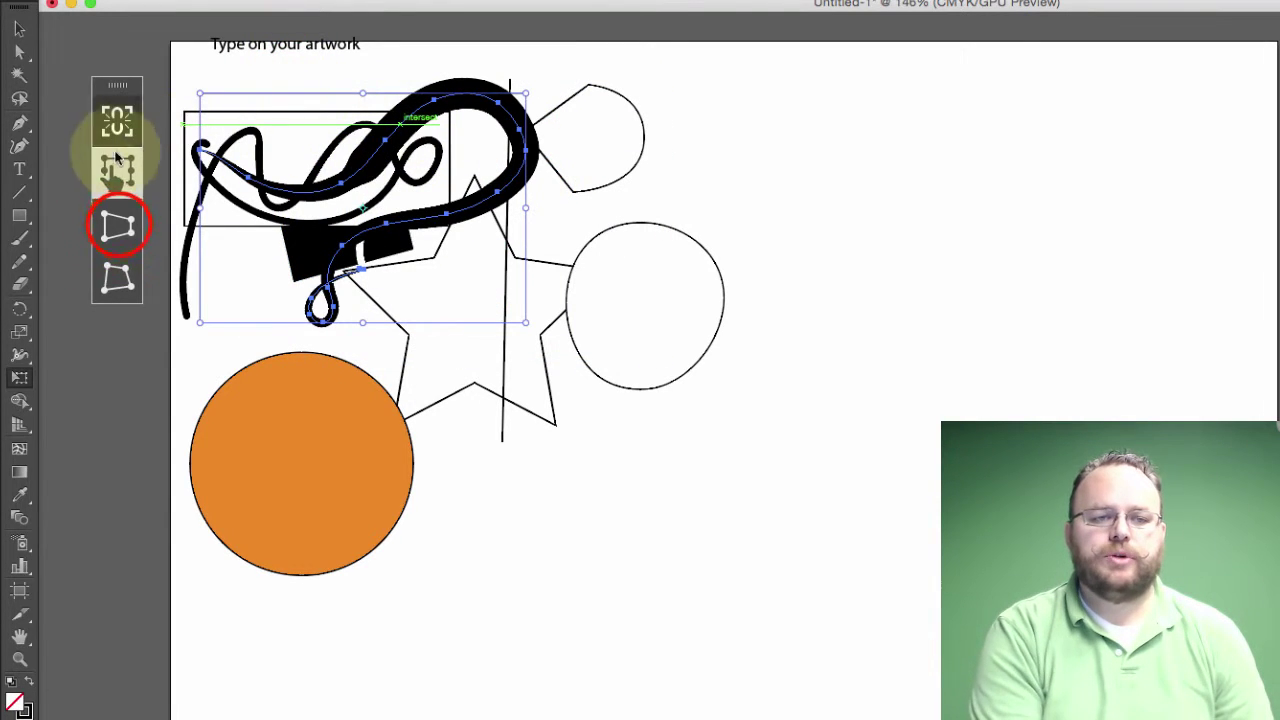
- Reshape the thick Pencil path by pulling its corners with Perspective Distort and Free Distort
click(117, 227)
drag(202, 92, 207, 76)
drag(528, 90, 430, 98)
click(115, 277)
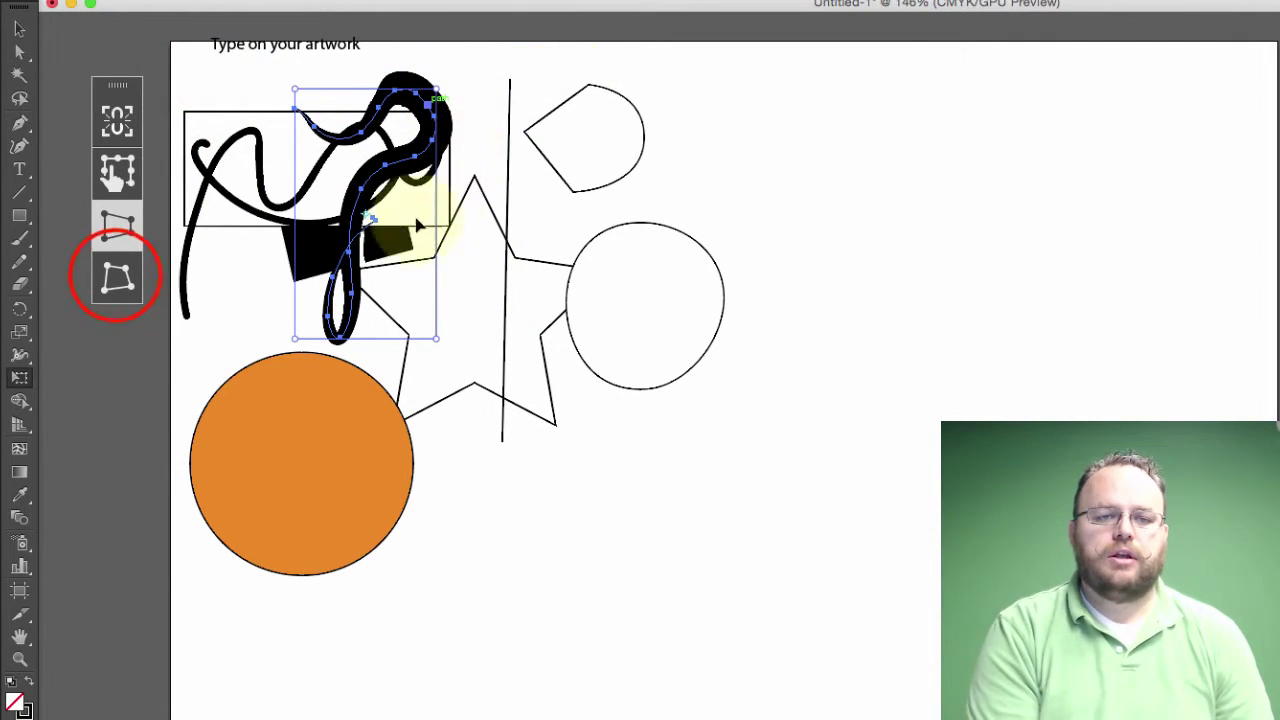
drag(295, 339, 240, 322)
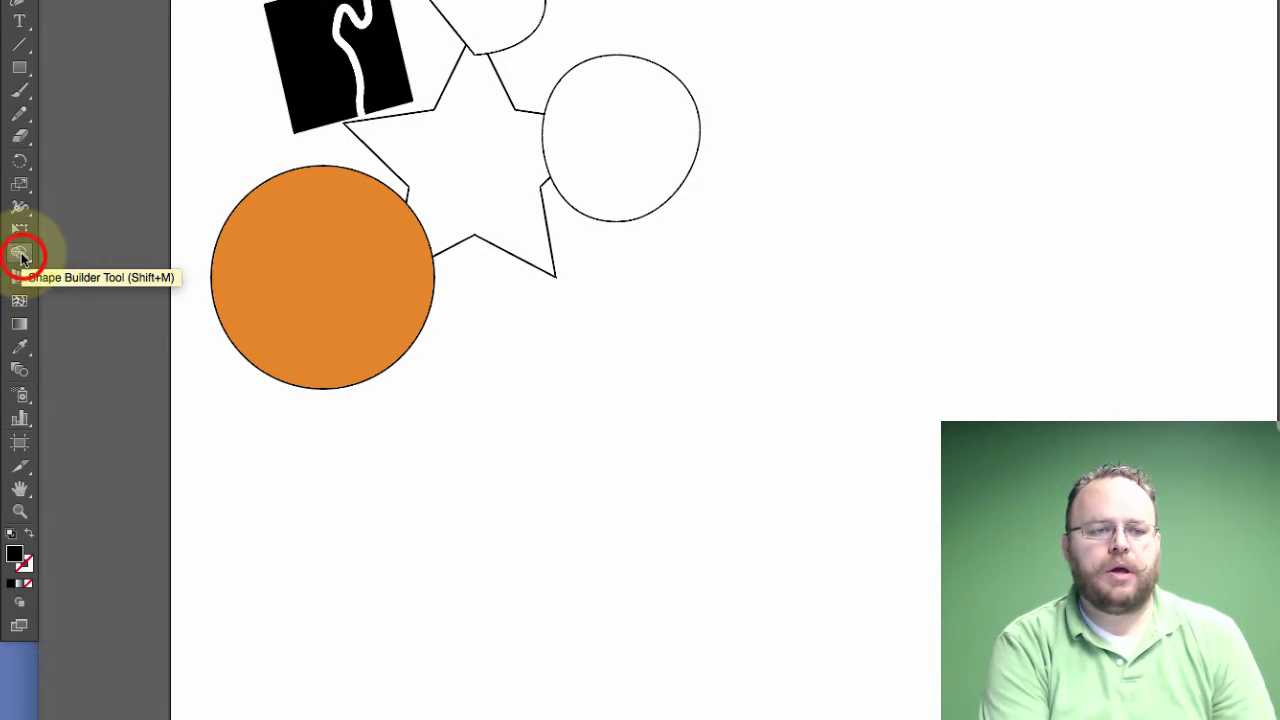
- Merge the orange circle, the star and the white circle into one black shape with the Shape Builder tool
click(20, 255)
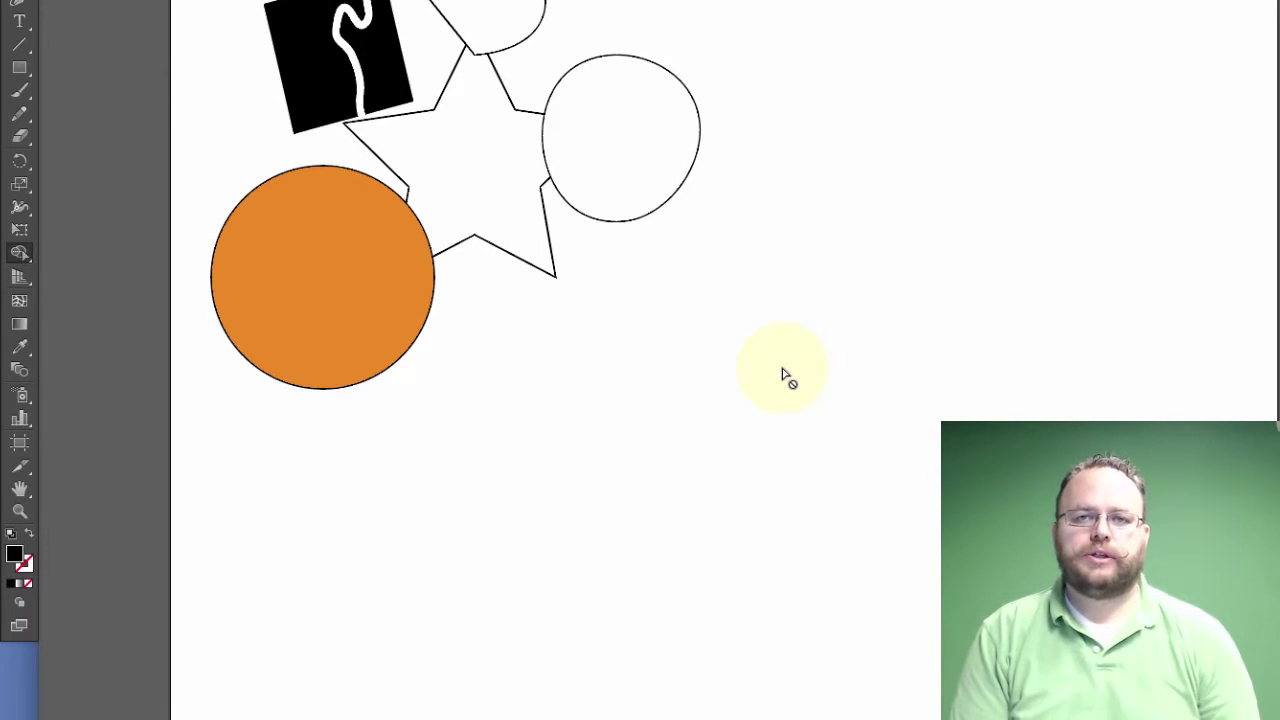
super+click(372, 256)
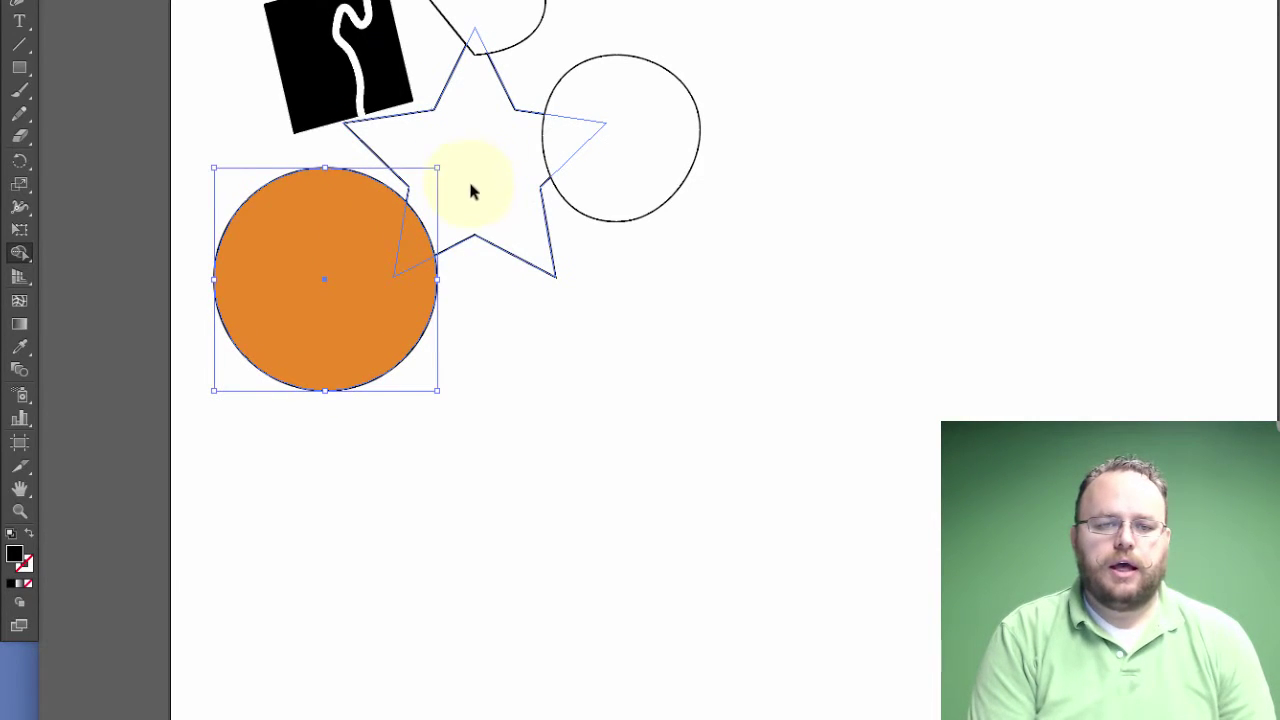
shift+super+click(471, 186)
shift+super+click(572, 205)
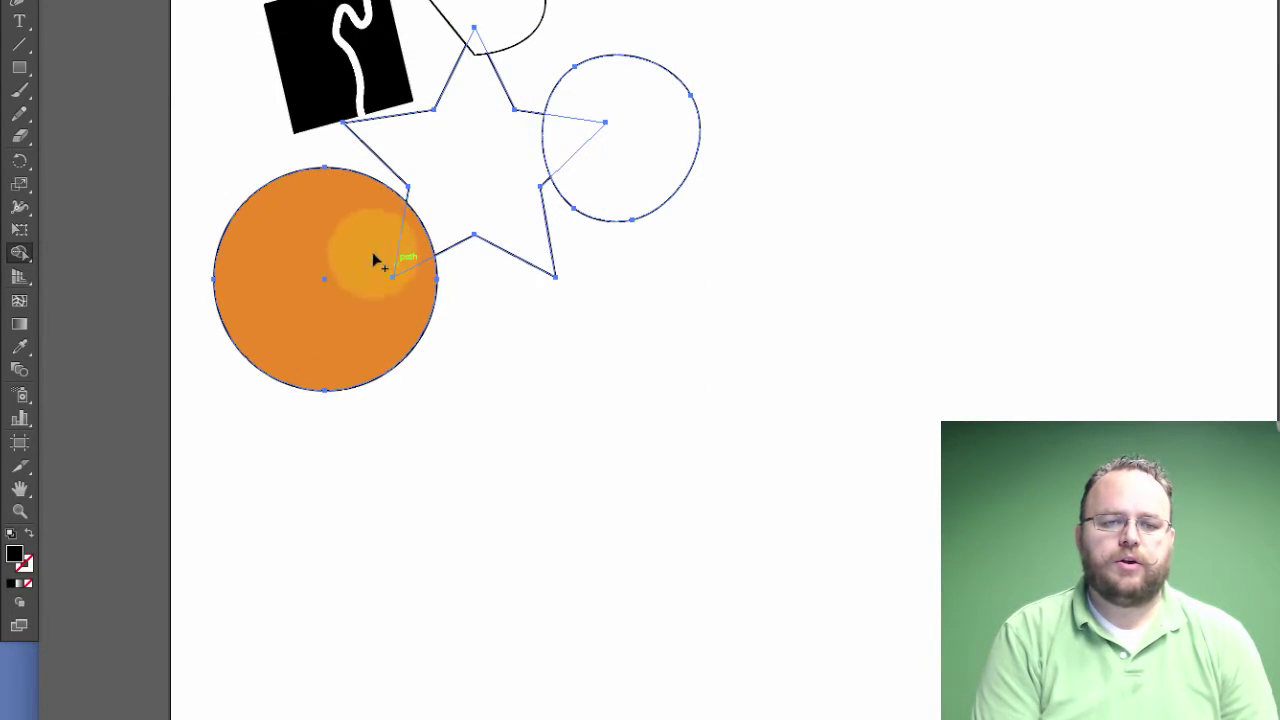
mouse_move(367, 258)
mouse_down()
mouse_move(497, 163)
mouse_move(609, 134)
mouse_move(603, 124)
mouse_up()
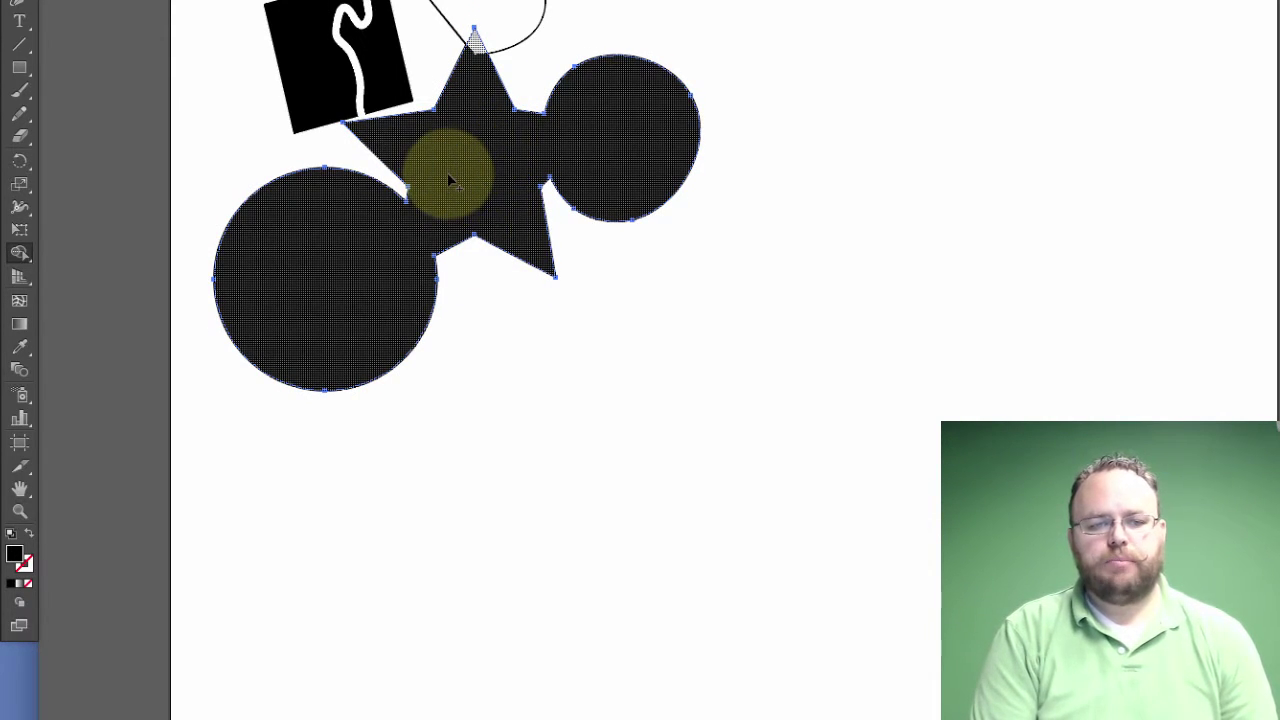
- Display the perspective grid over the artwork and hide it again
click(17, 280)
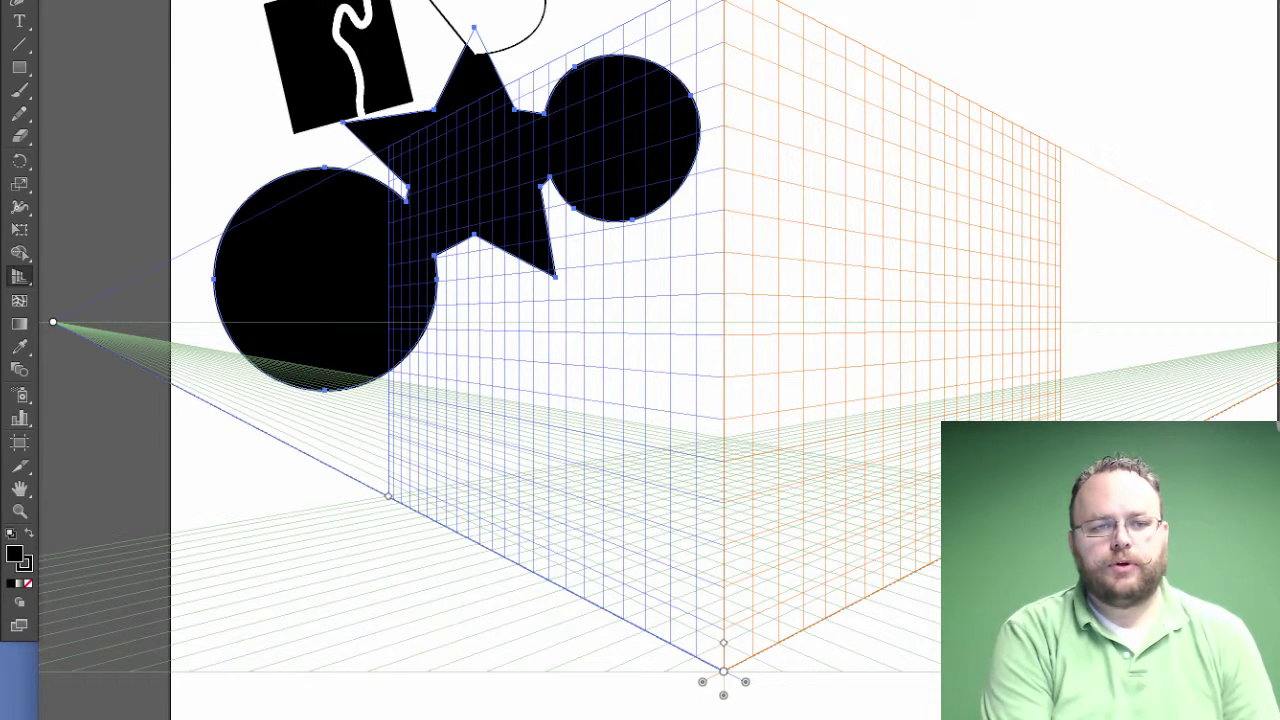
key(ctrl+shift+i)
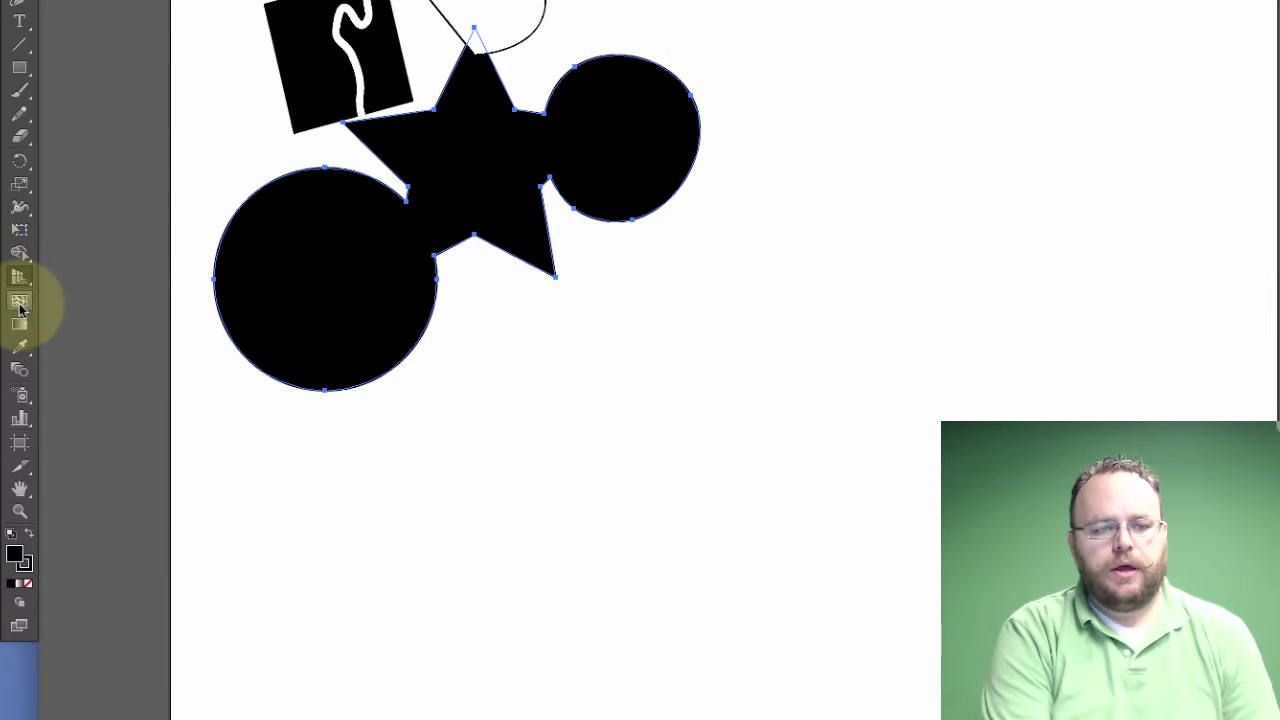
- Add white gradient mesh points to the merged shape, in the large circle, the star's upper part and the small circle
click(17, 303)
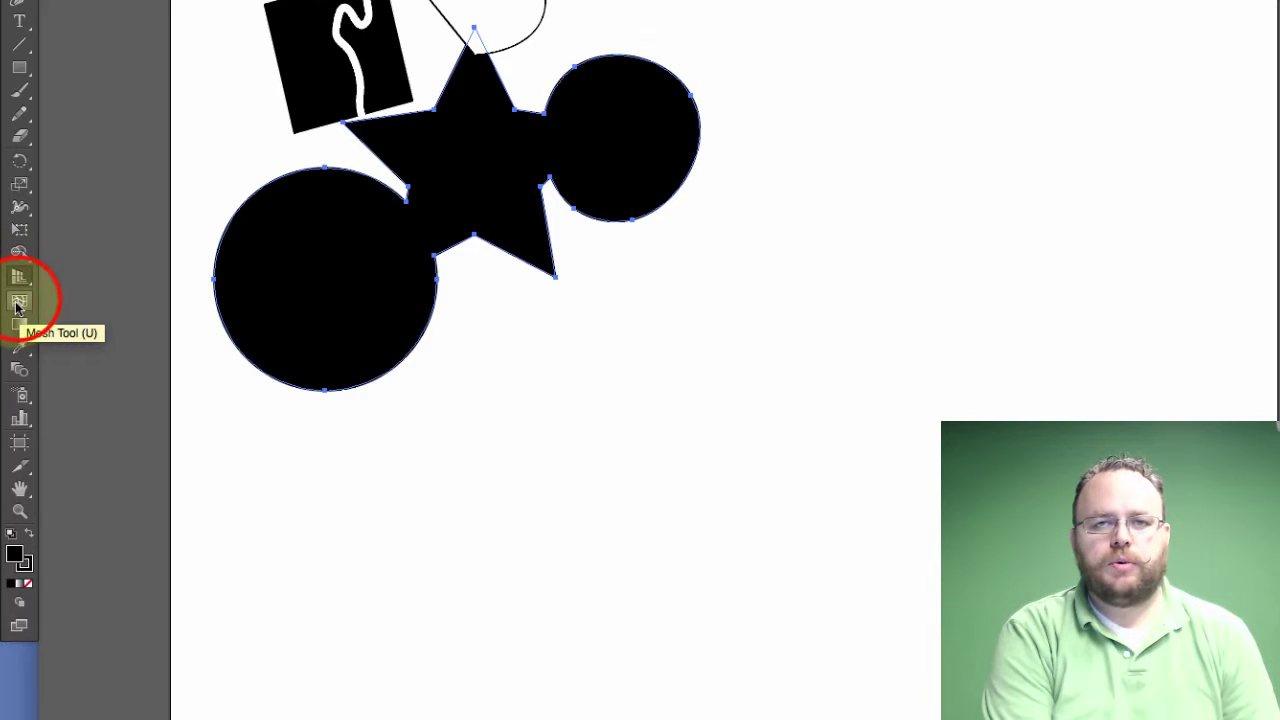
click(308, 256)
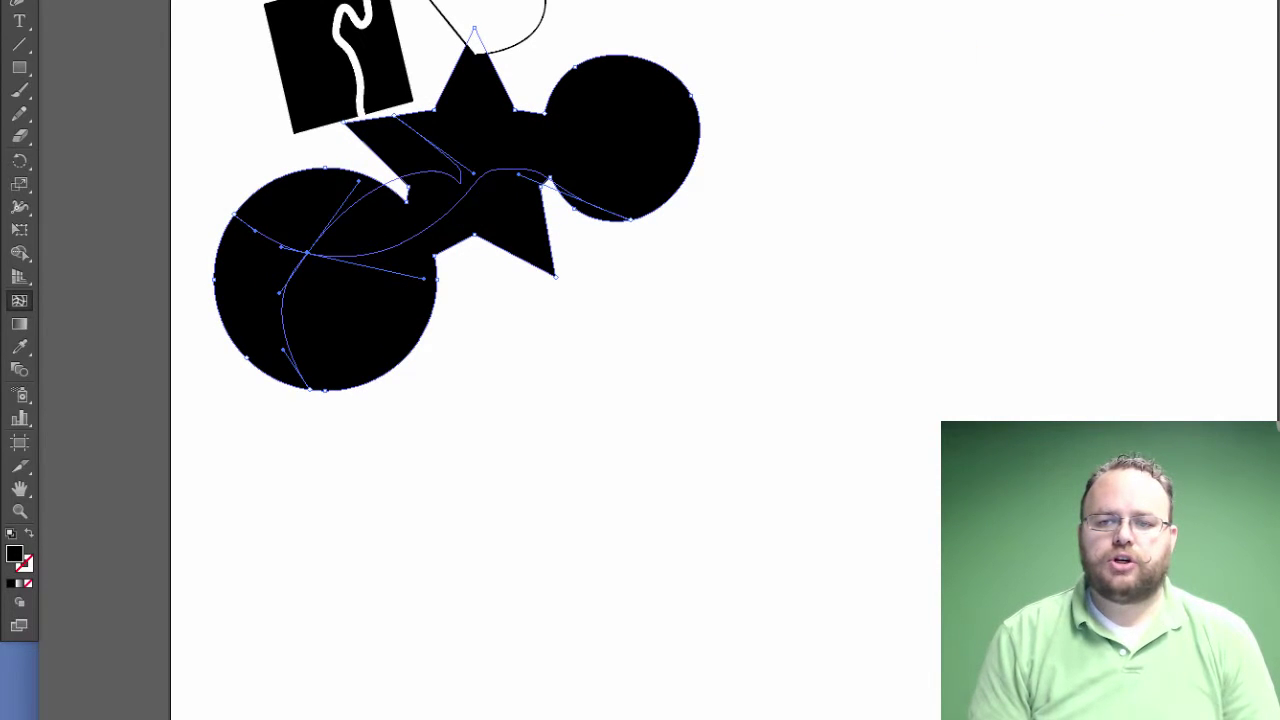
click(479, 119)
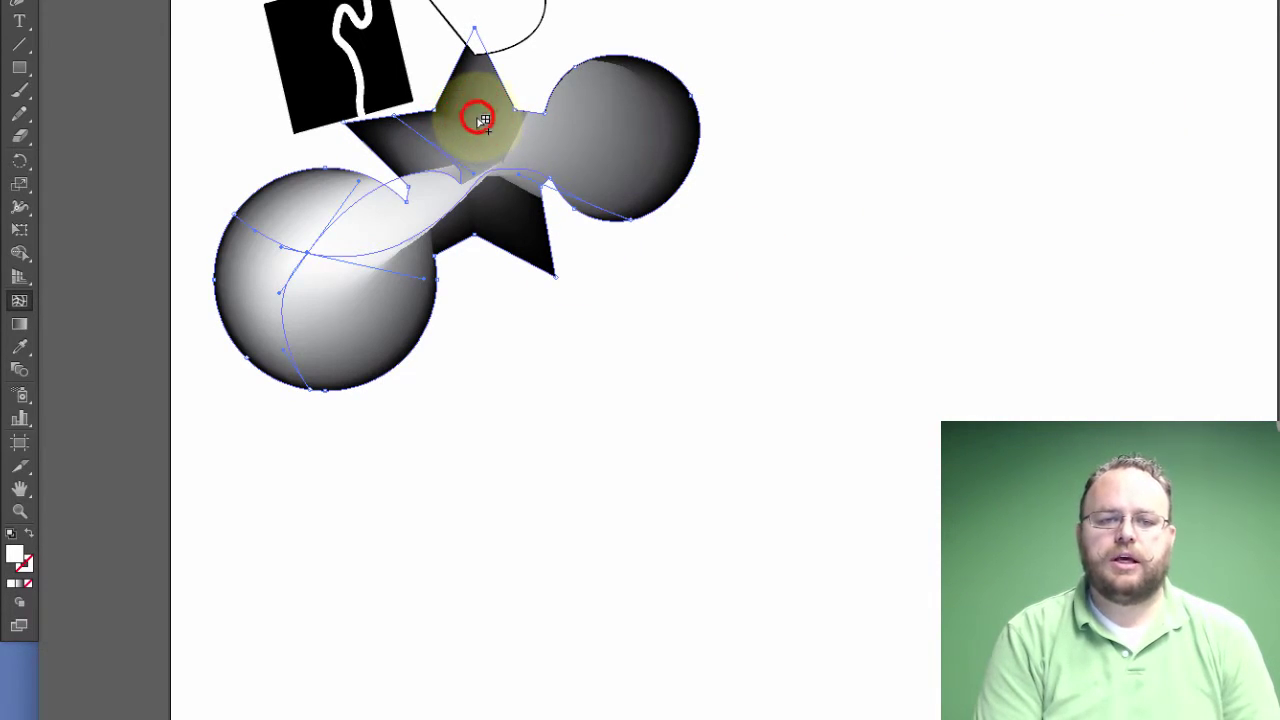
click(615, 130)
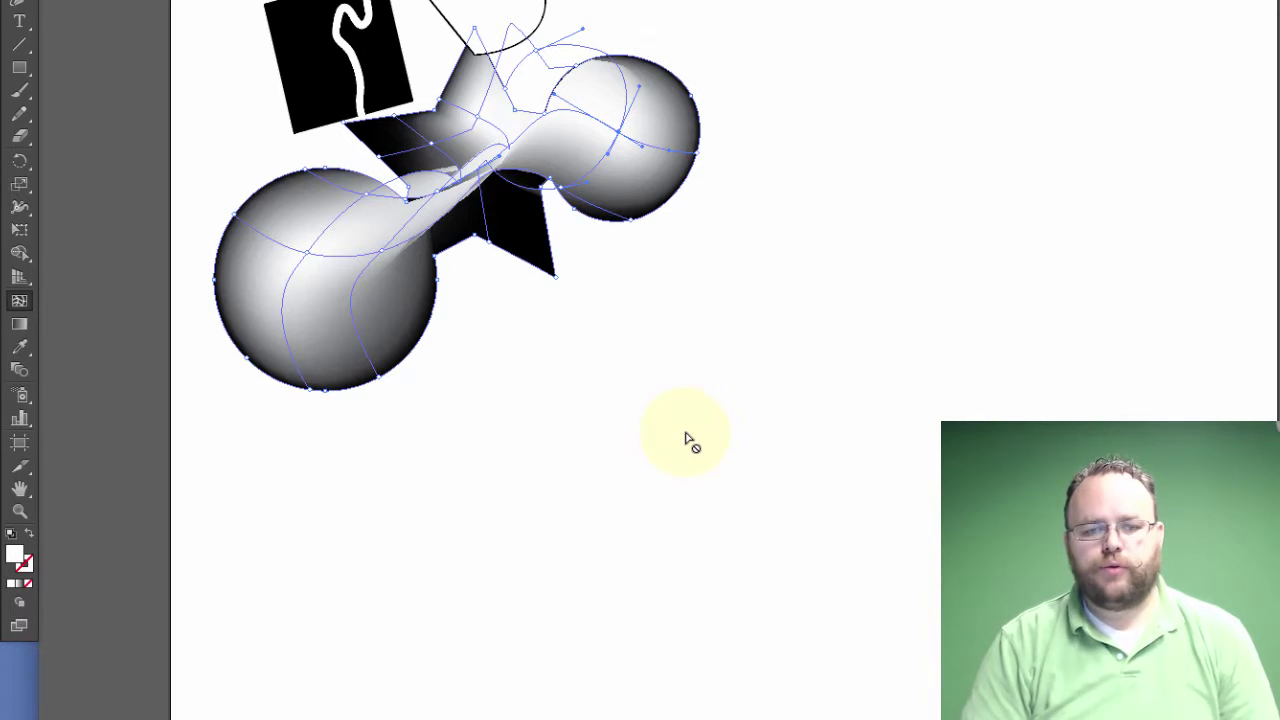
- Try the Gradient tool on the mesh shape, and give the black square's left piece a slightly angled white-to-black gradient
click(22, 327)
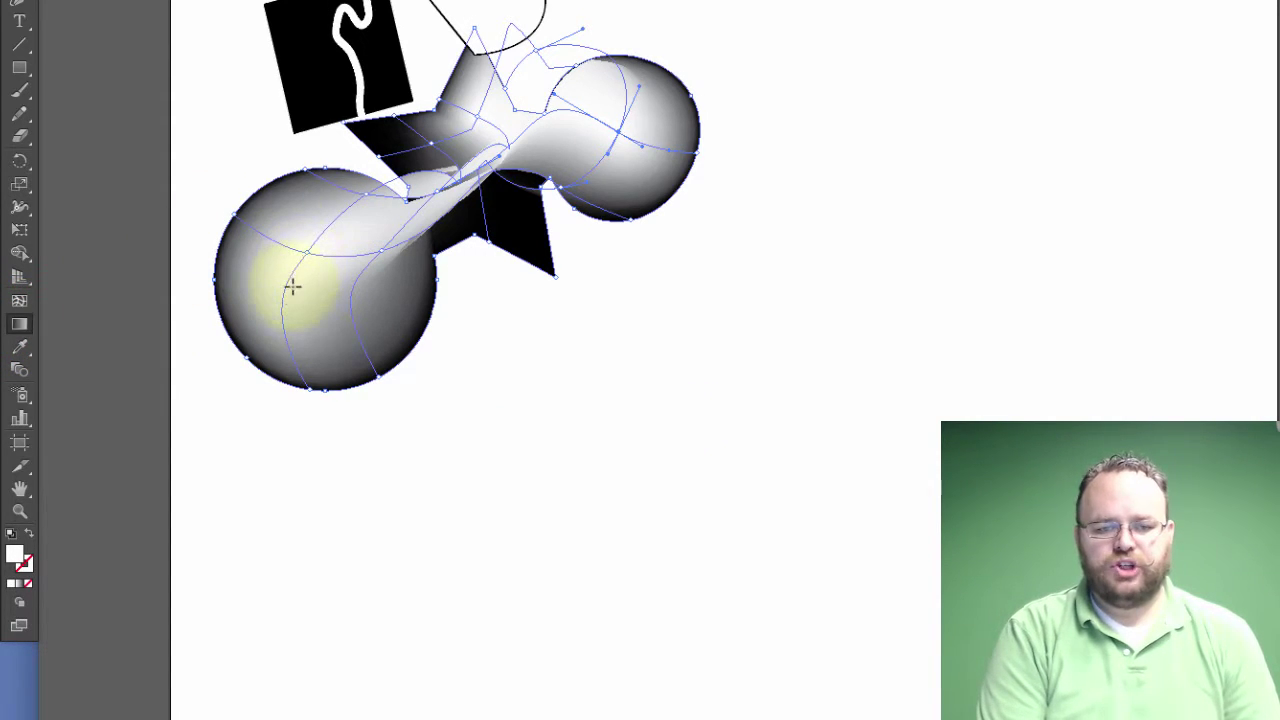
mouse_move(252, 283)
mouse_down()
mouse_move(580, 131)
mouse_move(600, 108)
mouse_up()
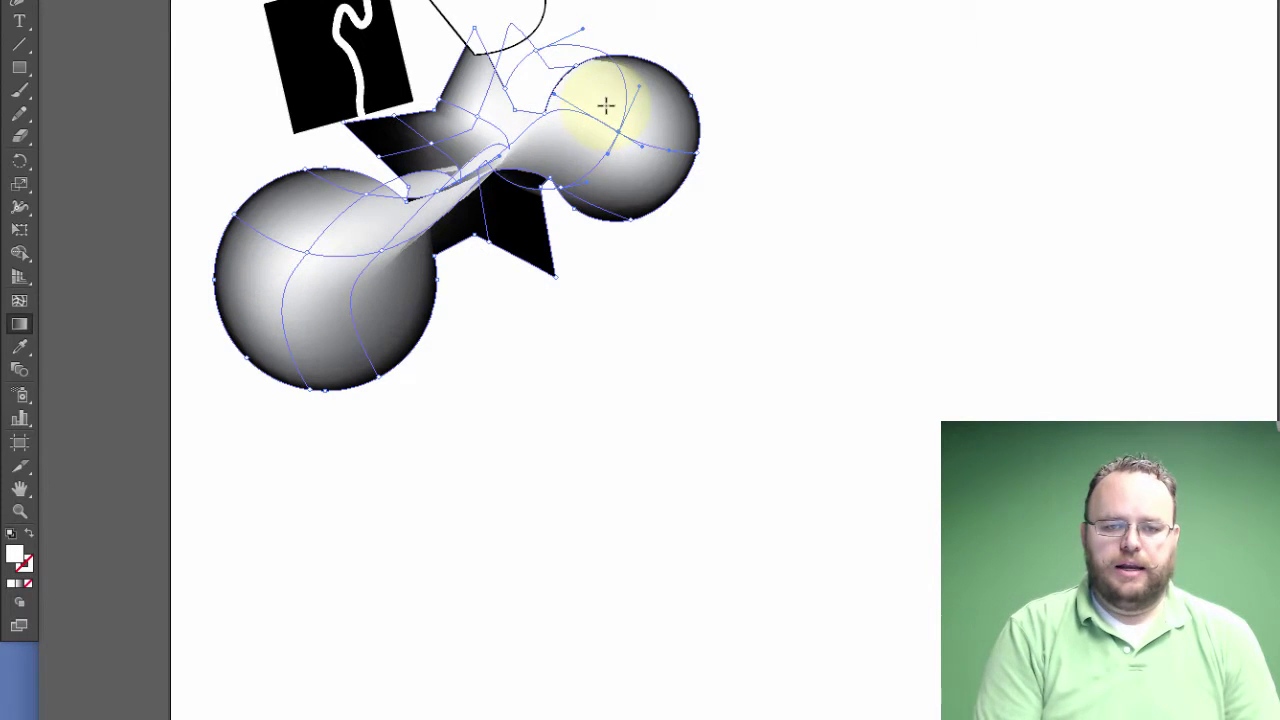
ctrl+click(302, 36)
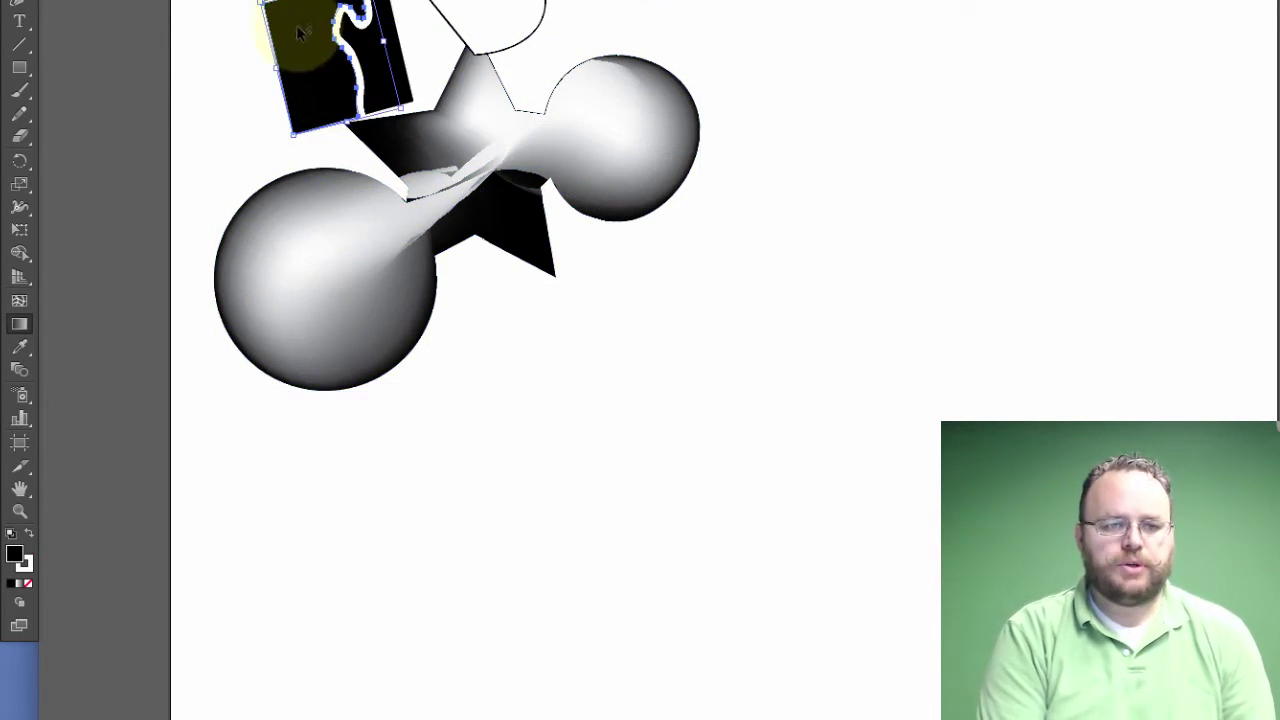
mouse_move(292, 20)
mouse_down()
mouse_move(325, 90)
mouse_move(357, 90)
mouse_move(371, 109)
mouse_move(360, 118)
mouse_up()
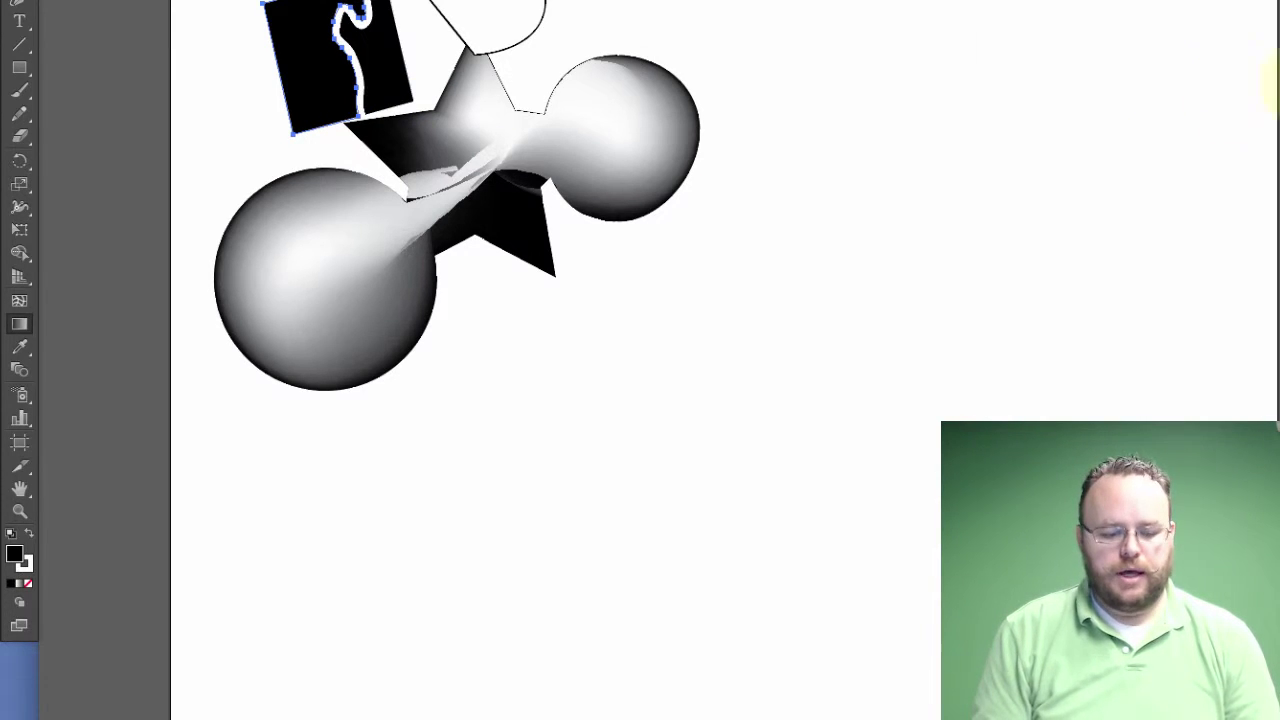
key(.)
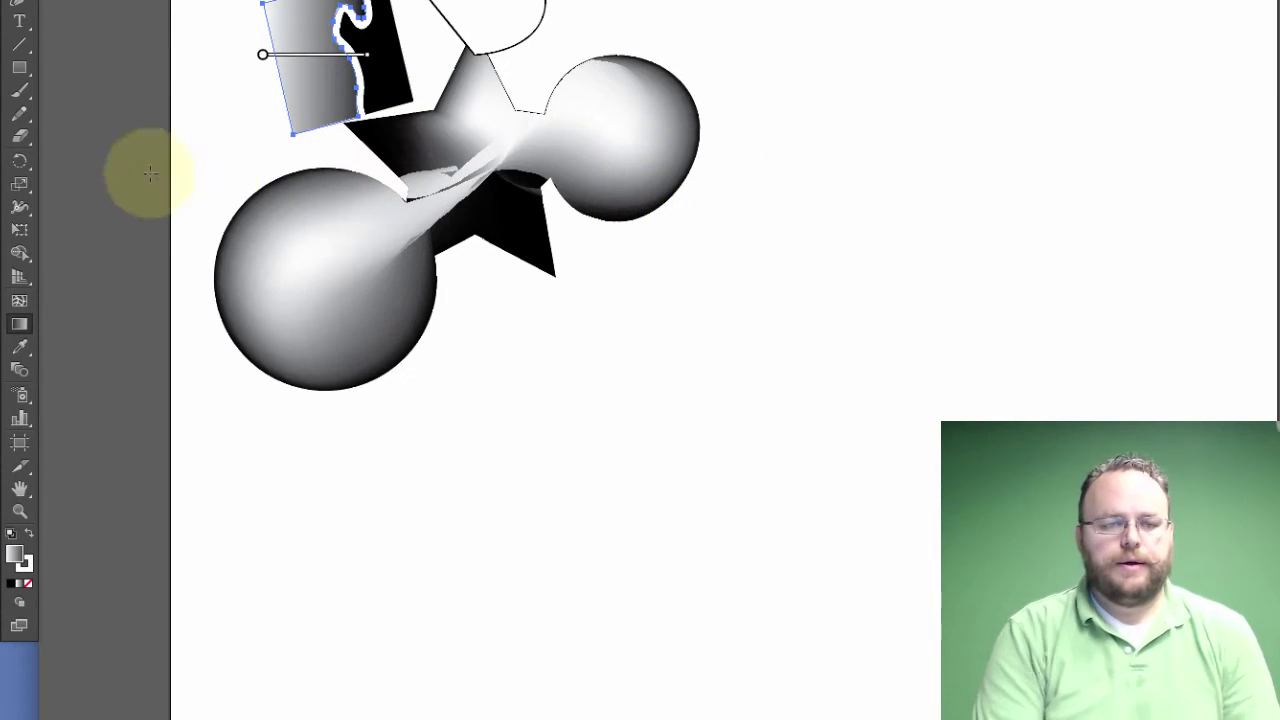
mouse_move(292, 22)
mouse_down()
mouse_move(322, 97)
mouse_move(292, 27)
mouse_move(386, 62)
mouse_up()
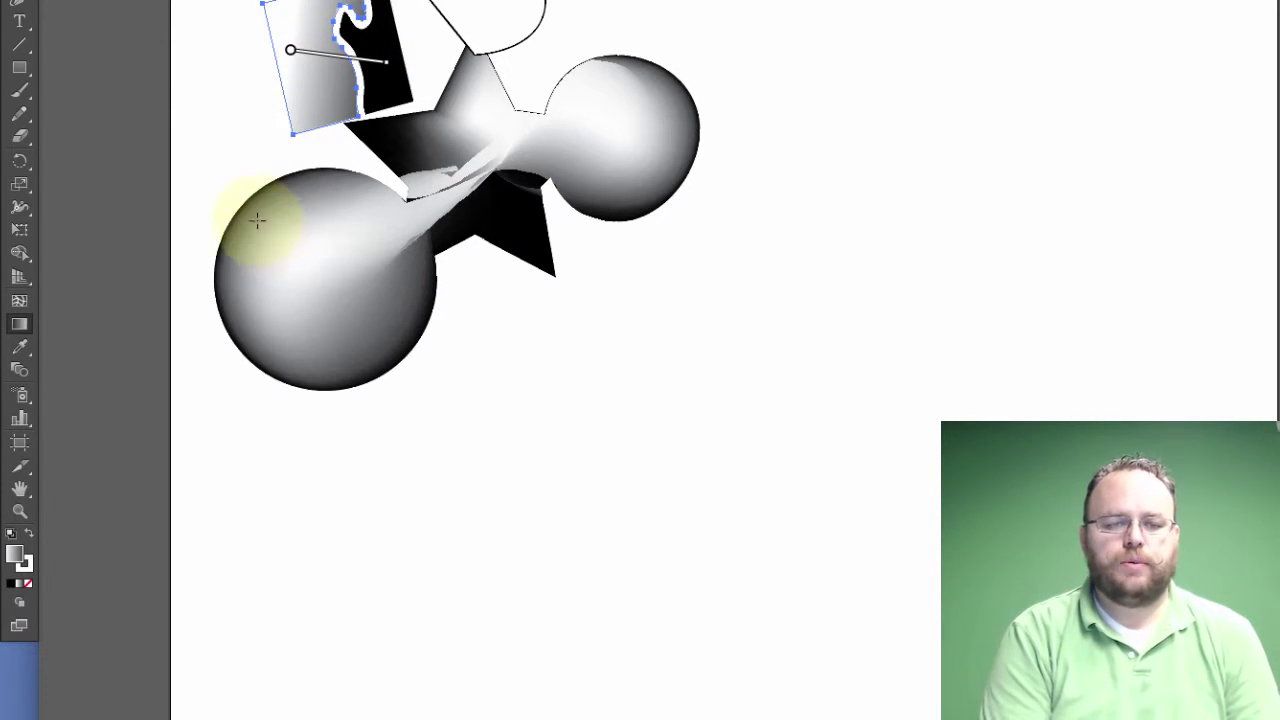
- Copy the small Pen shape's white fill and black stroke onto the left piece of the black square with the Eyedropper
click(20, 348)
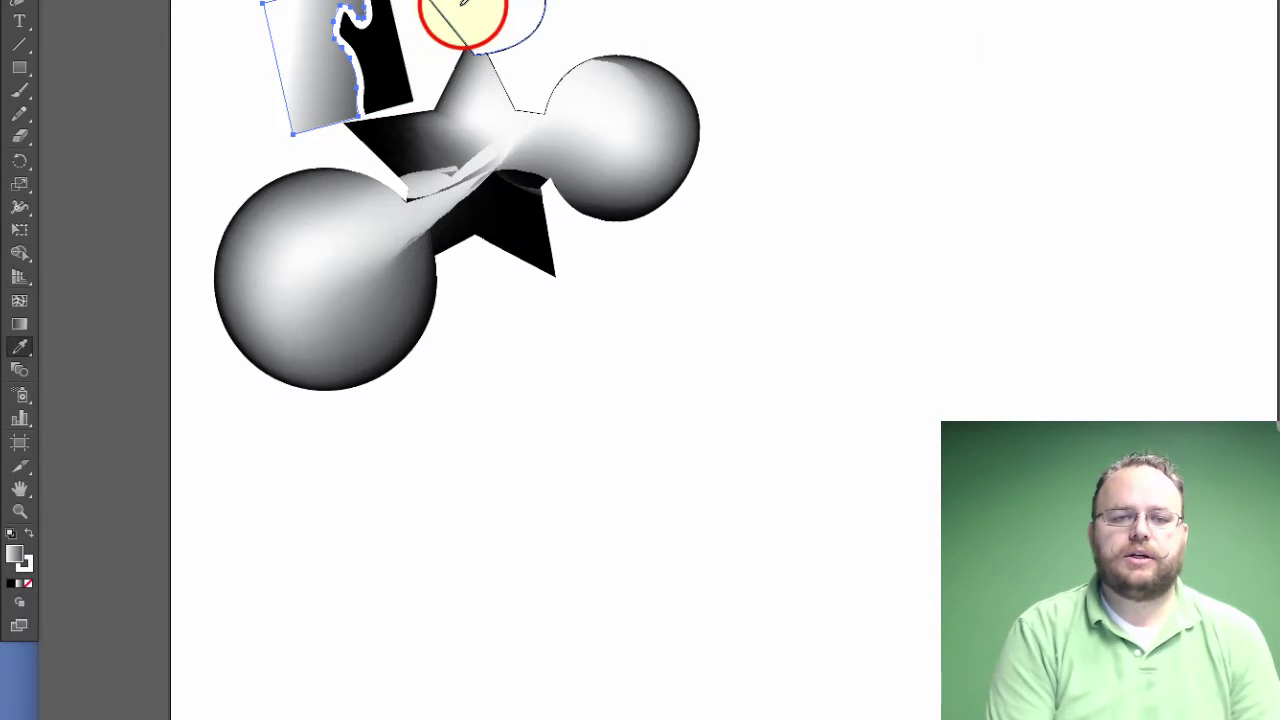
click(466, 10)
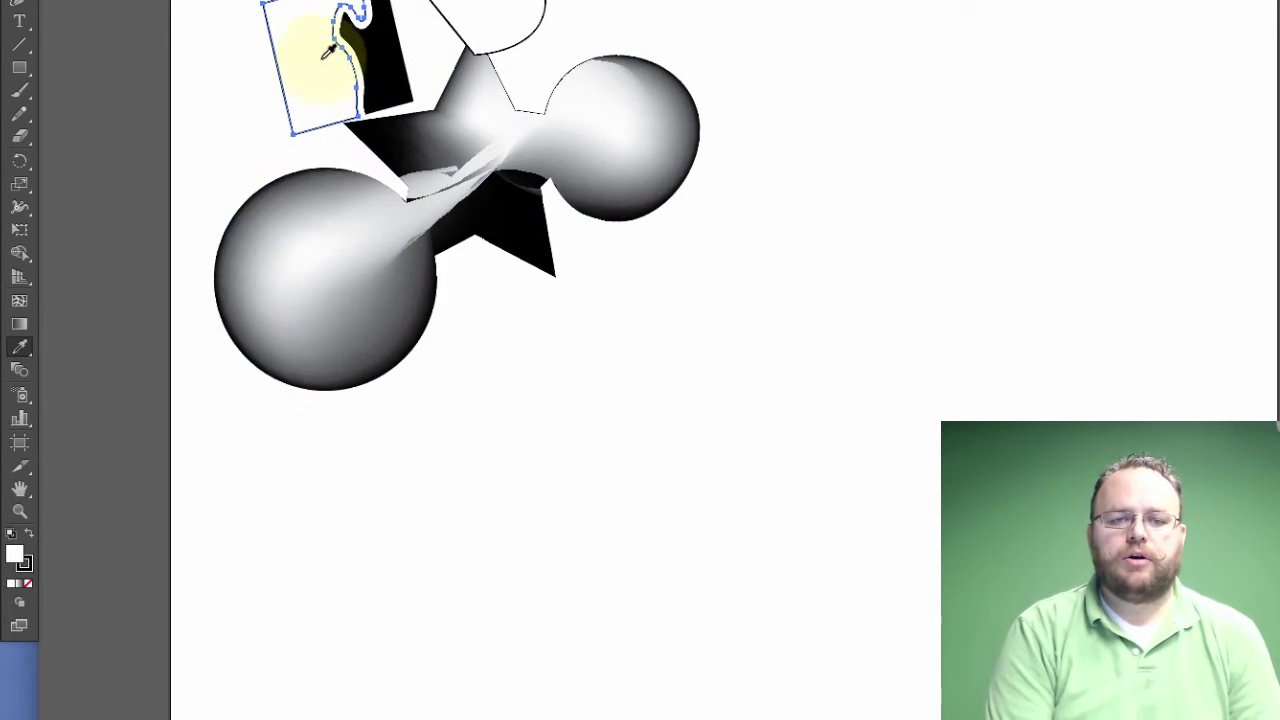
- Restore the gradient on the black square's left piece and join it to the small Pen shape with the Blend tool
click(383, 57)
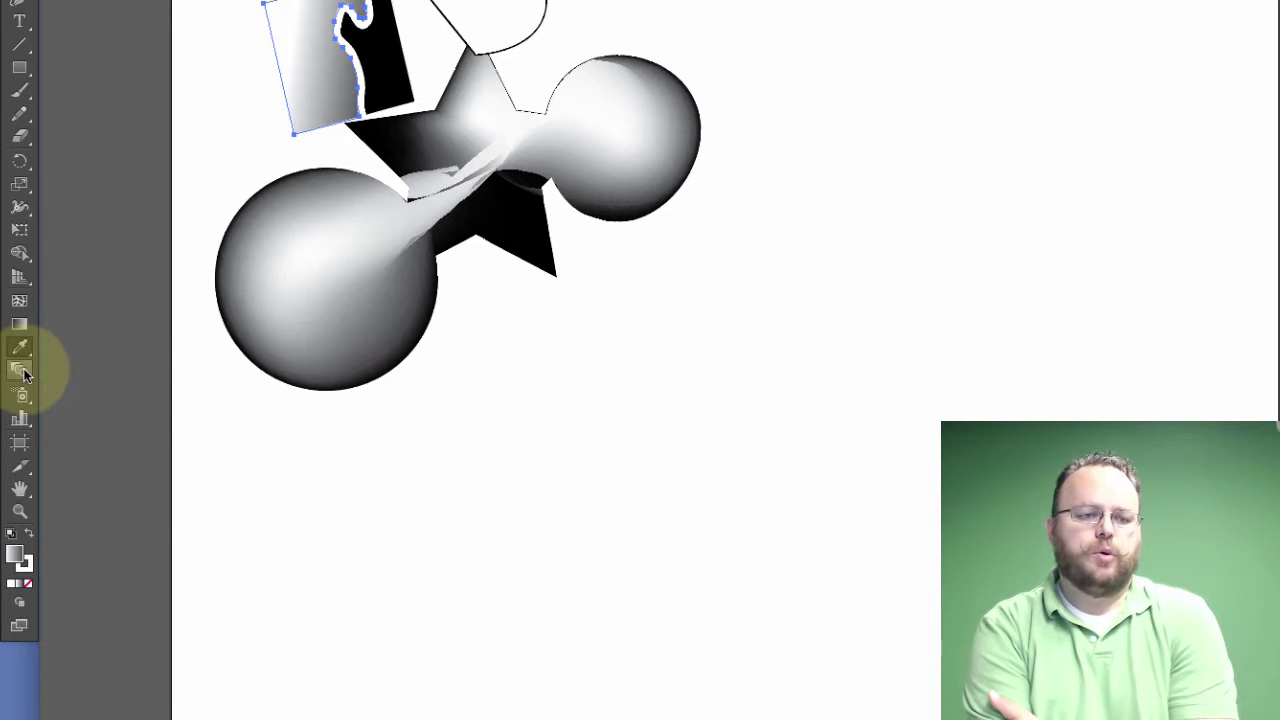
key(i)
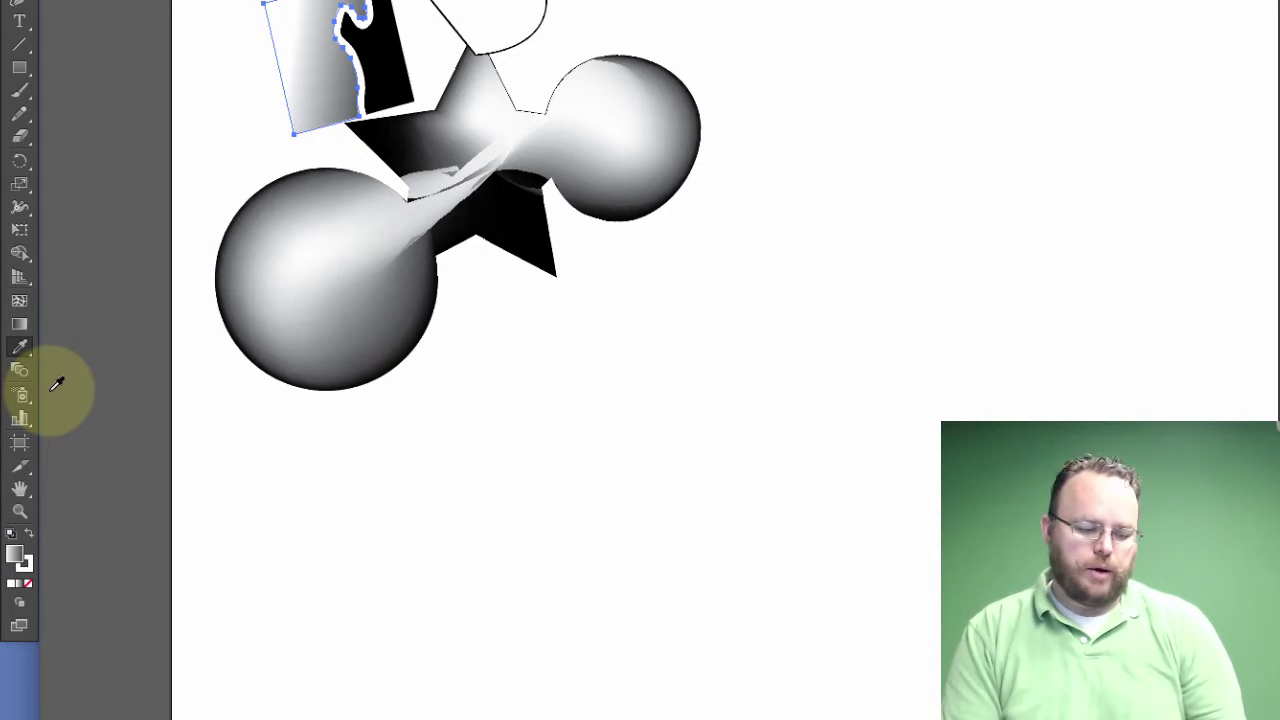
key(w)
click(338, 55)
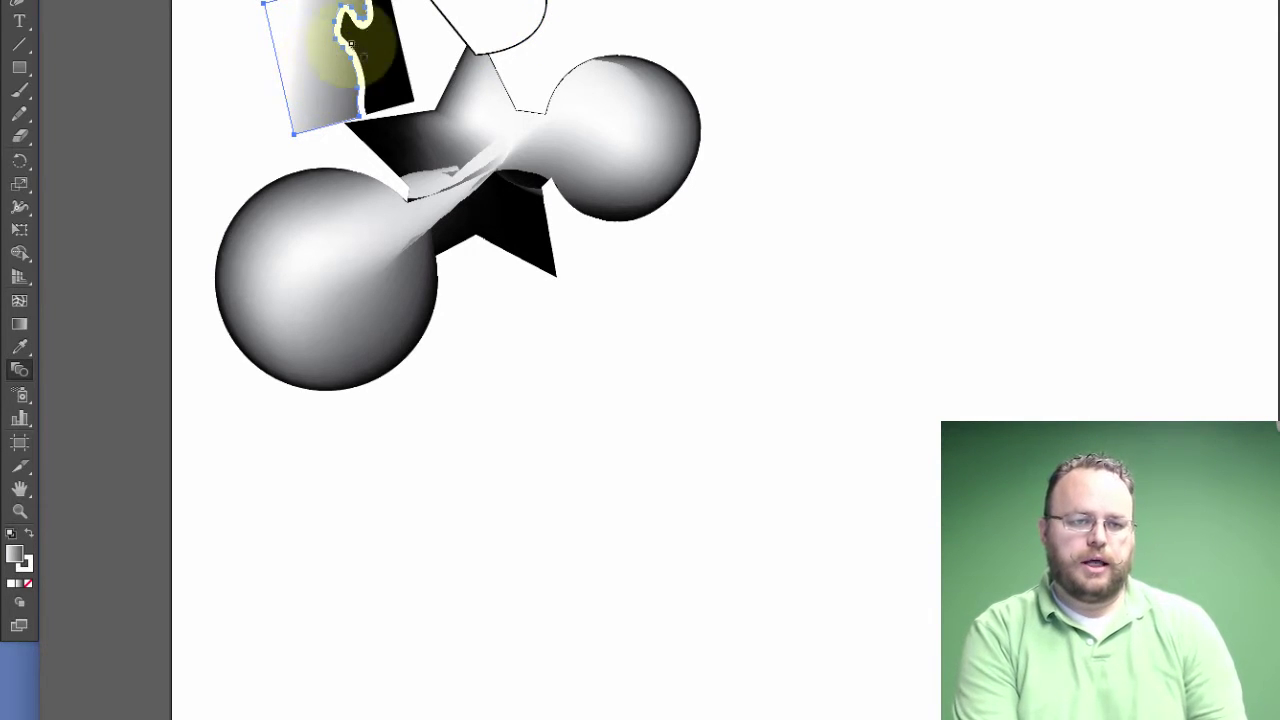
click(497, 7)
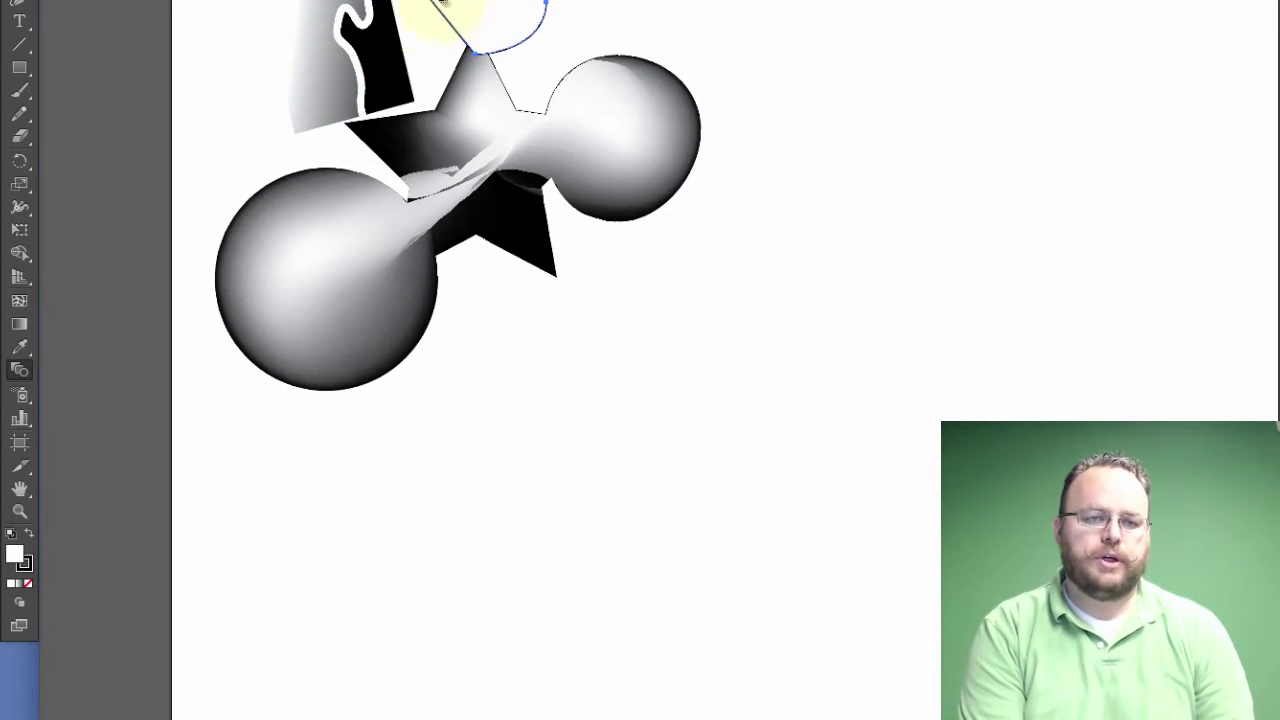
click(316, 52)
click(480, 12)
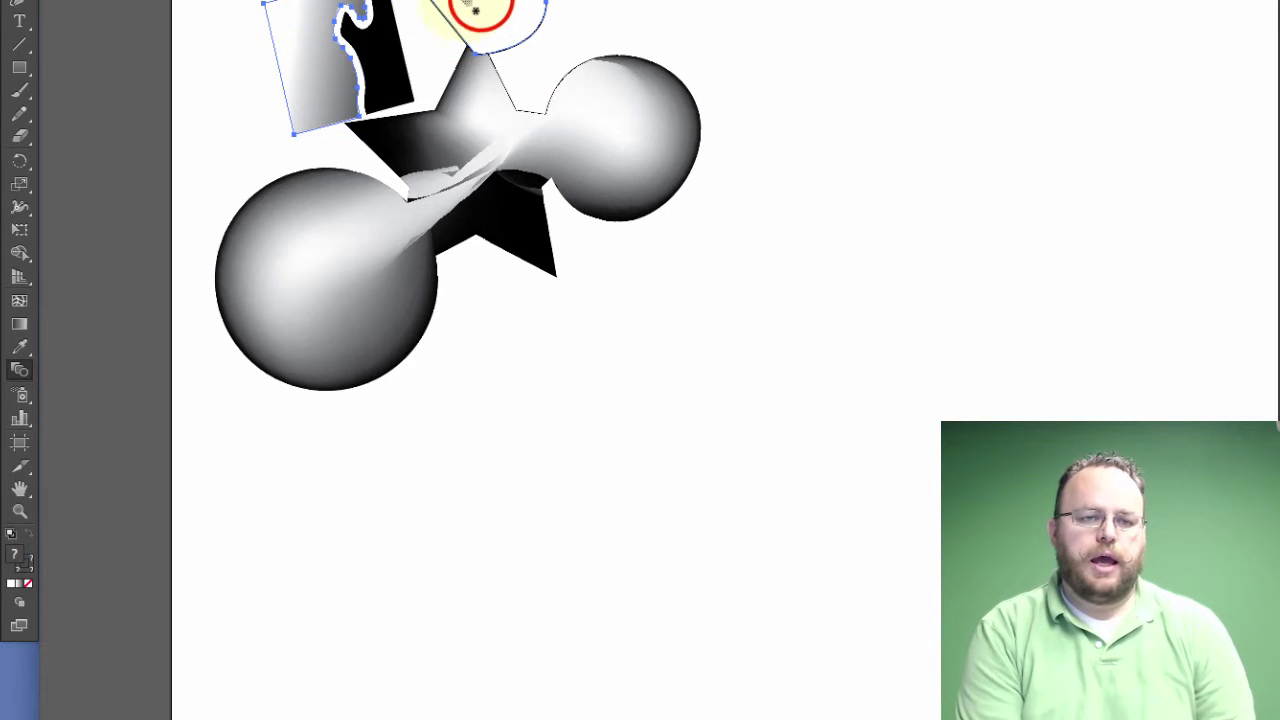
click(487, 8)
click(314, 70)
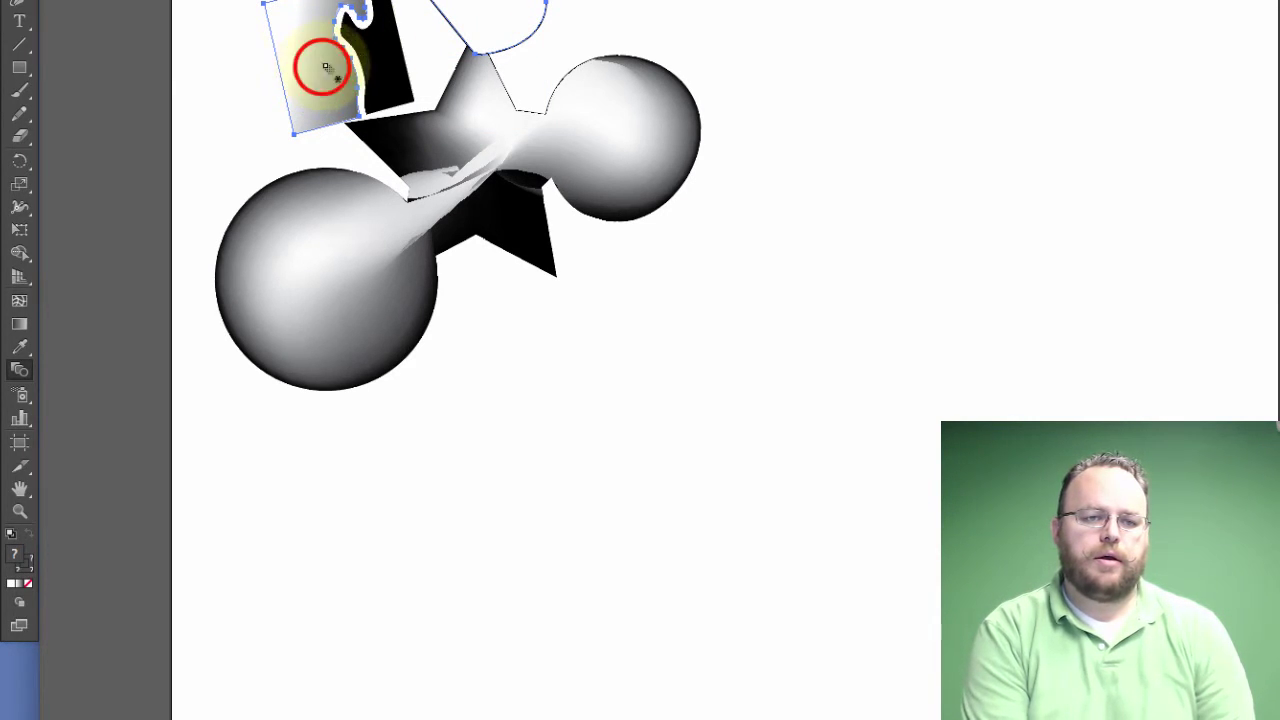
click(474, 12)
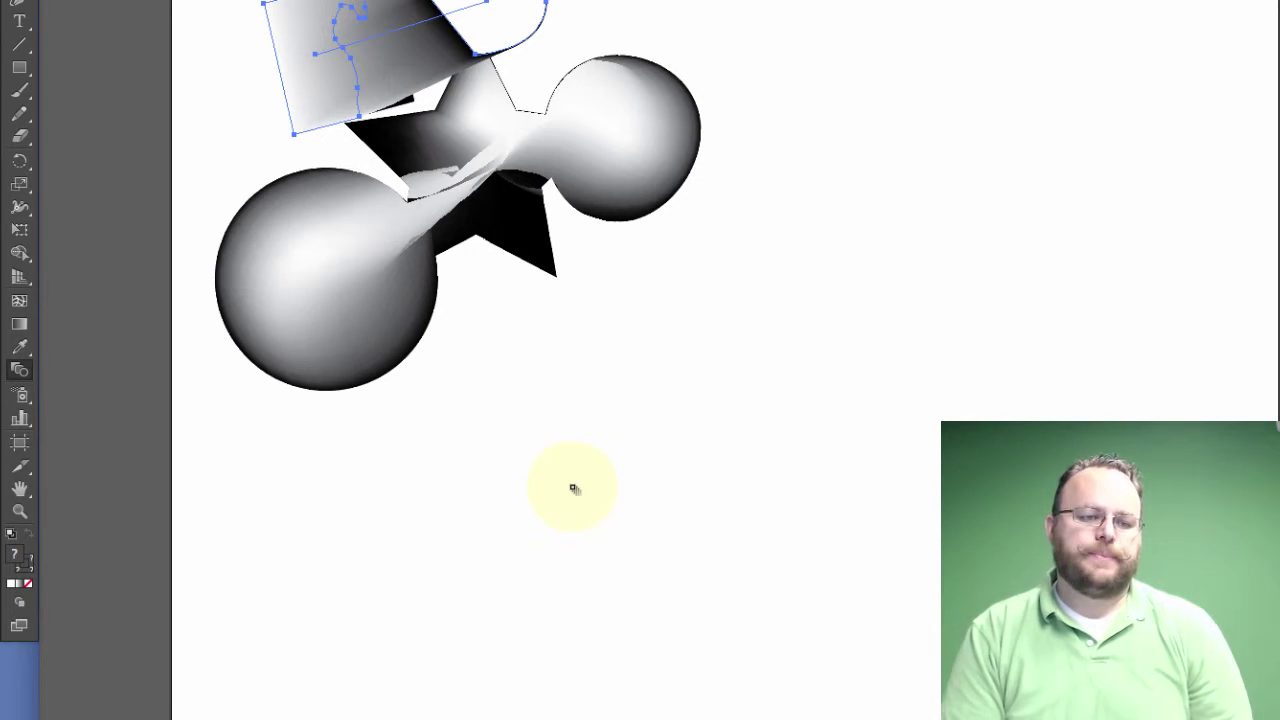
- Try out the Column Graph and Artboard tools, and exit artboard editing without changing the artboard
click(24, 398)
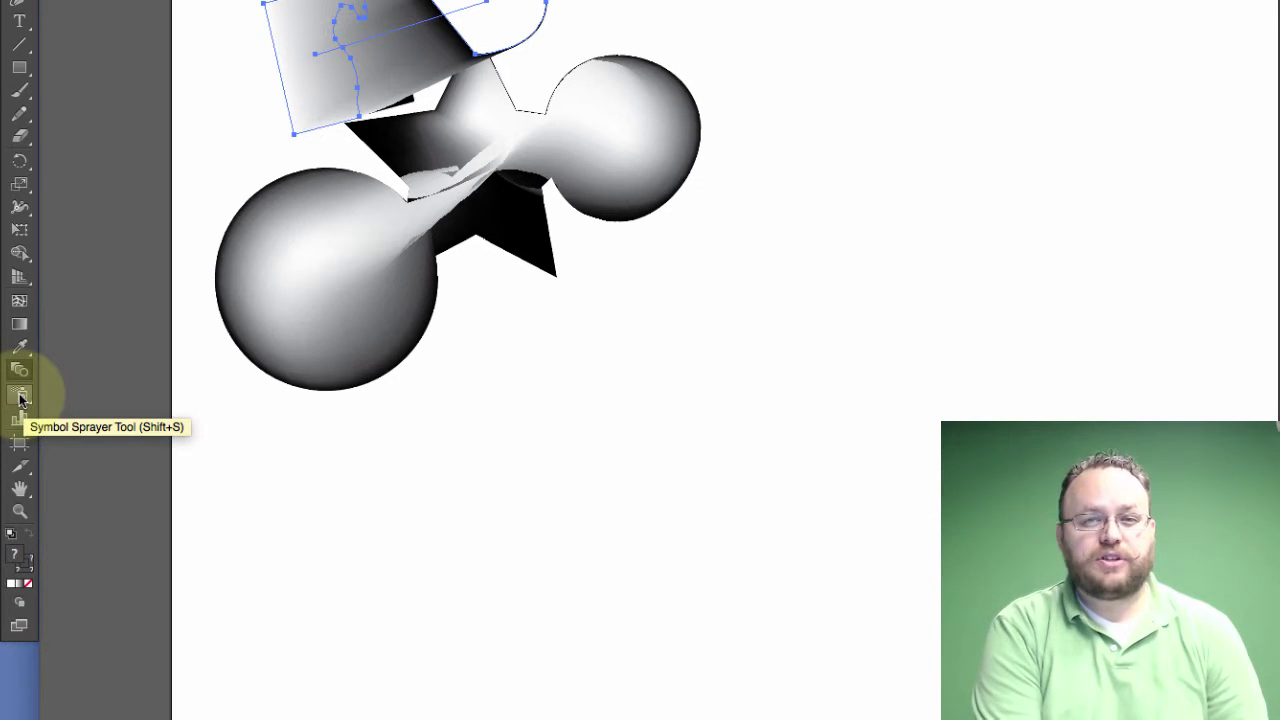
key(w)
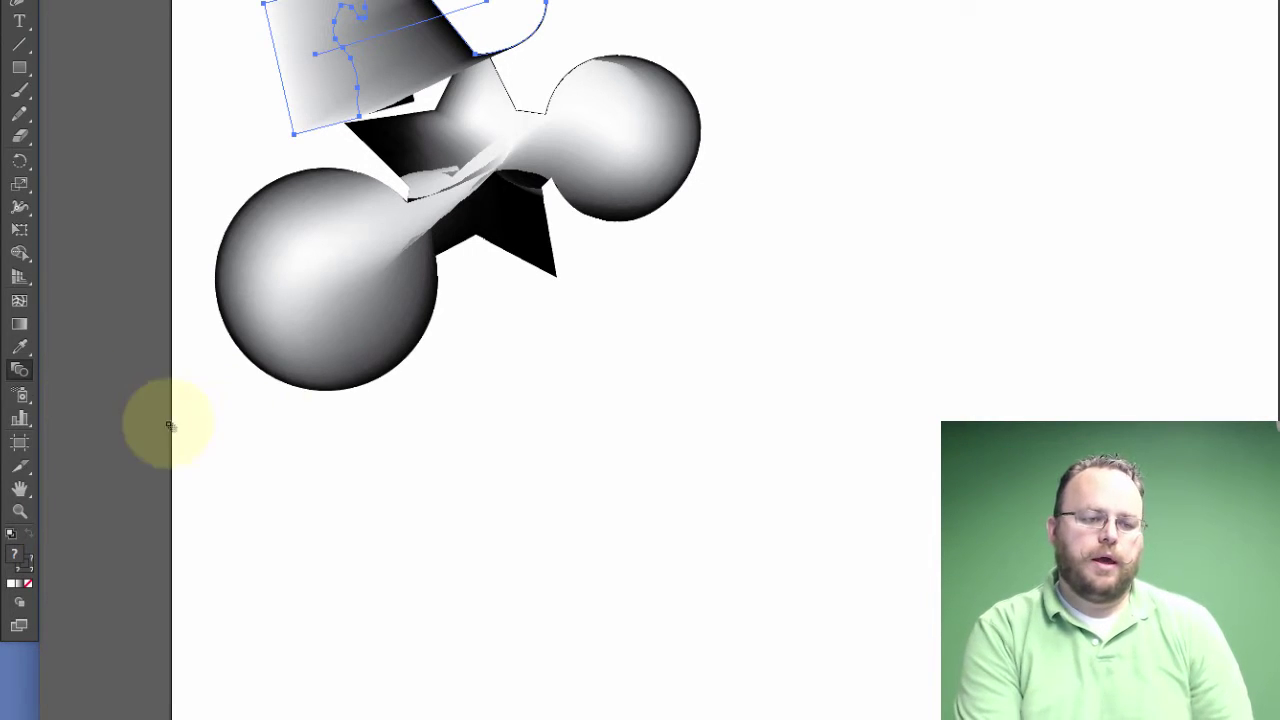
click(23, 418)
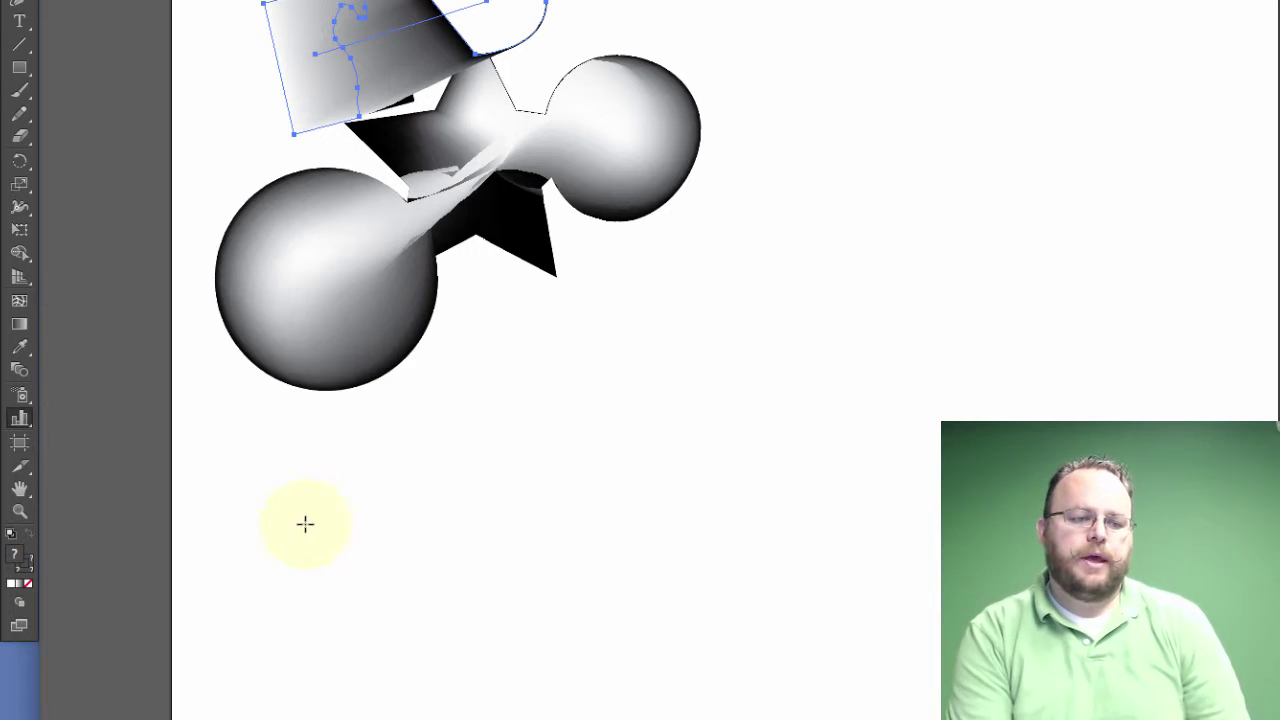
click(19, 445)
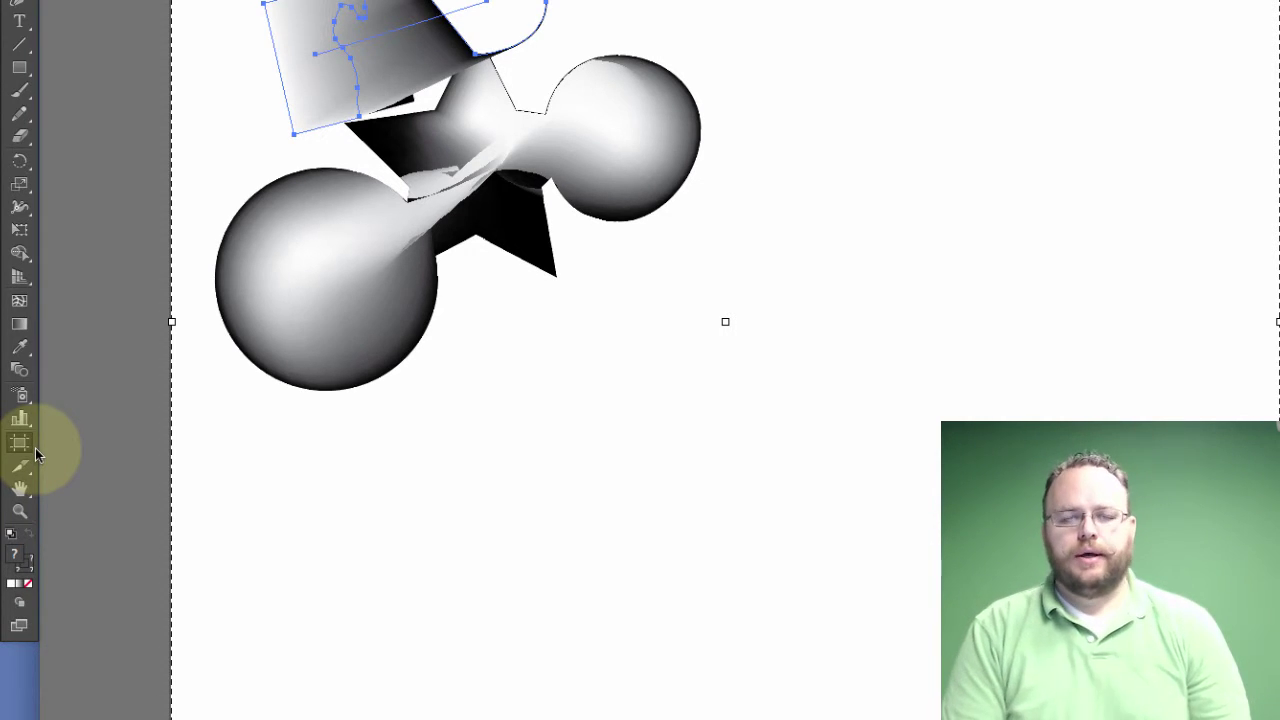
key(Escape)
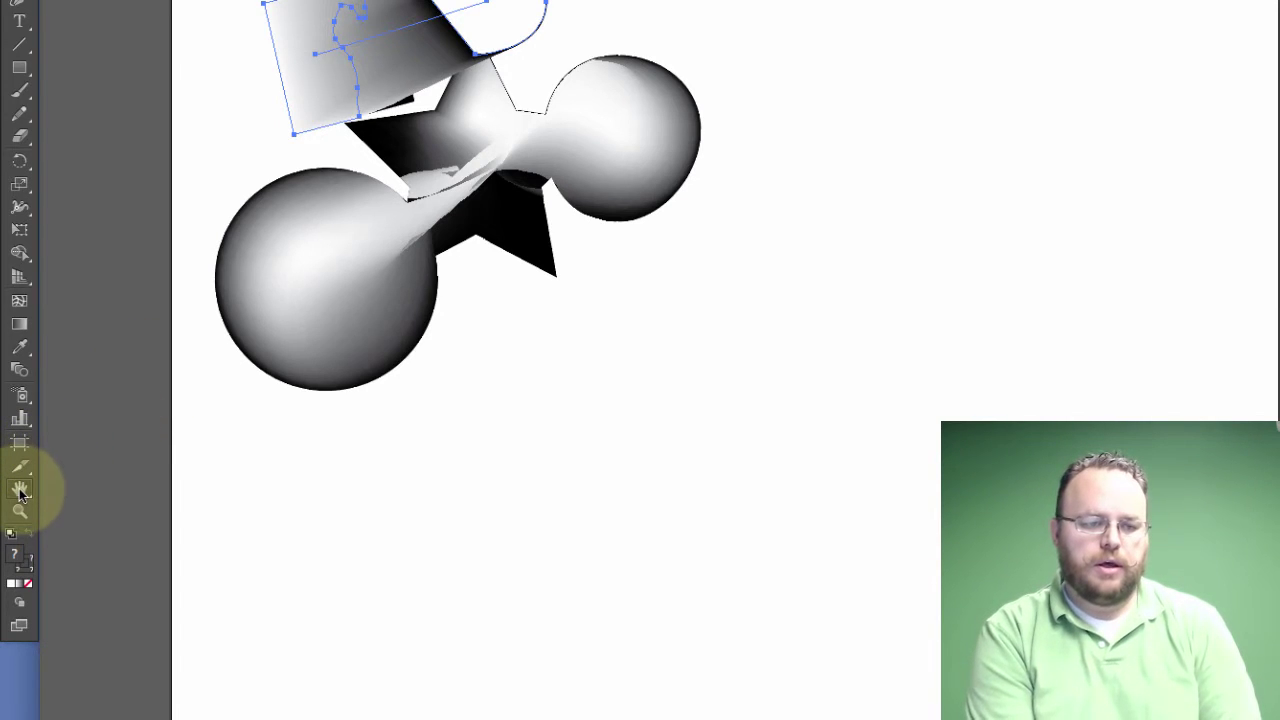
- Pan the artwork with the Hand tool and enlarge the shapes with the Zoom tool
click(20, 490)
drag(174, 411, 77, 383)
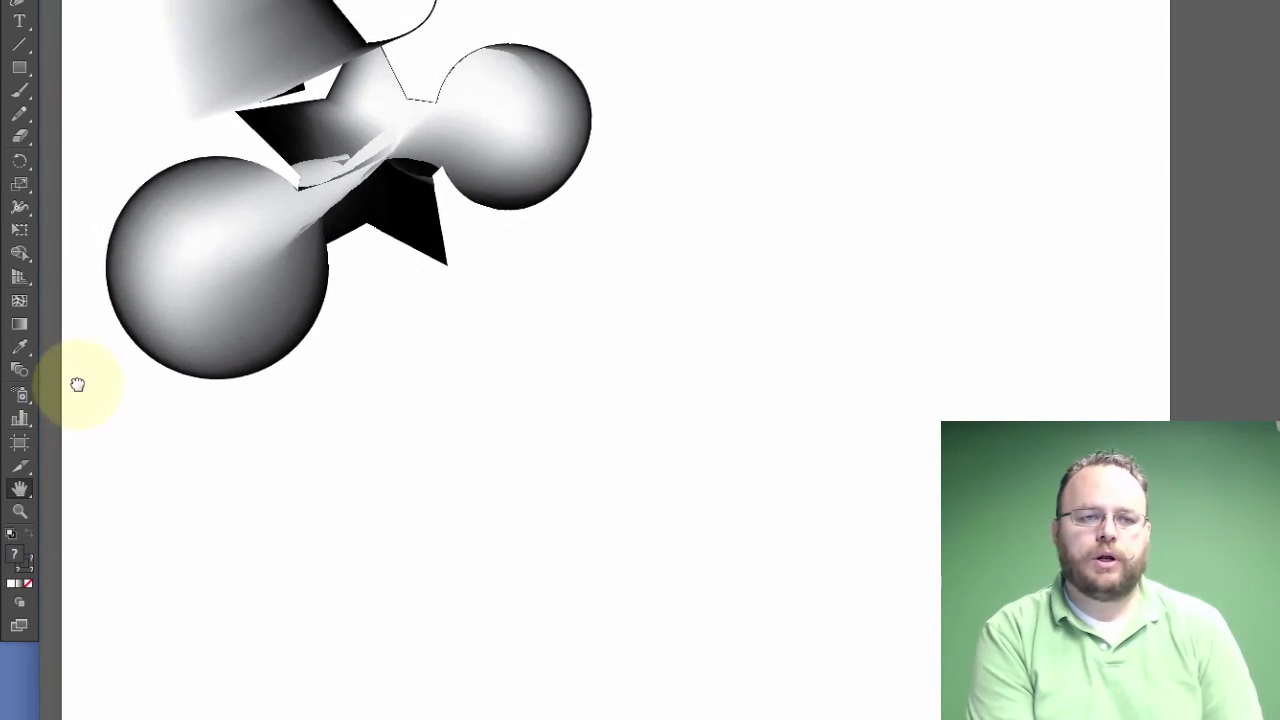
click(19, 510)
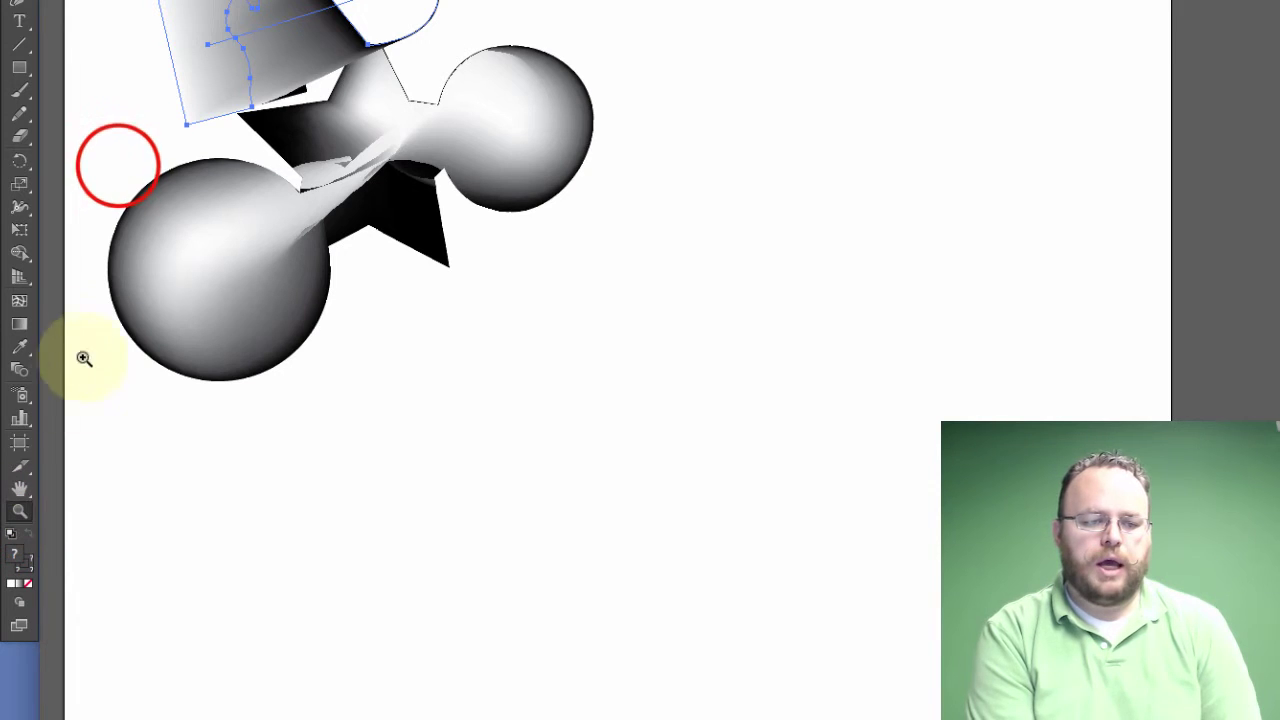
drag(116, 164, 211, 254)
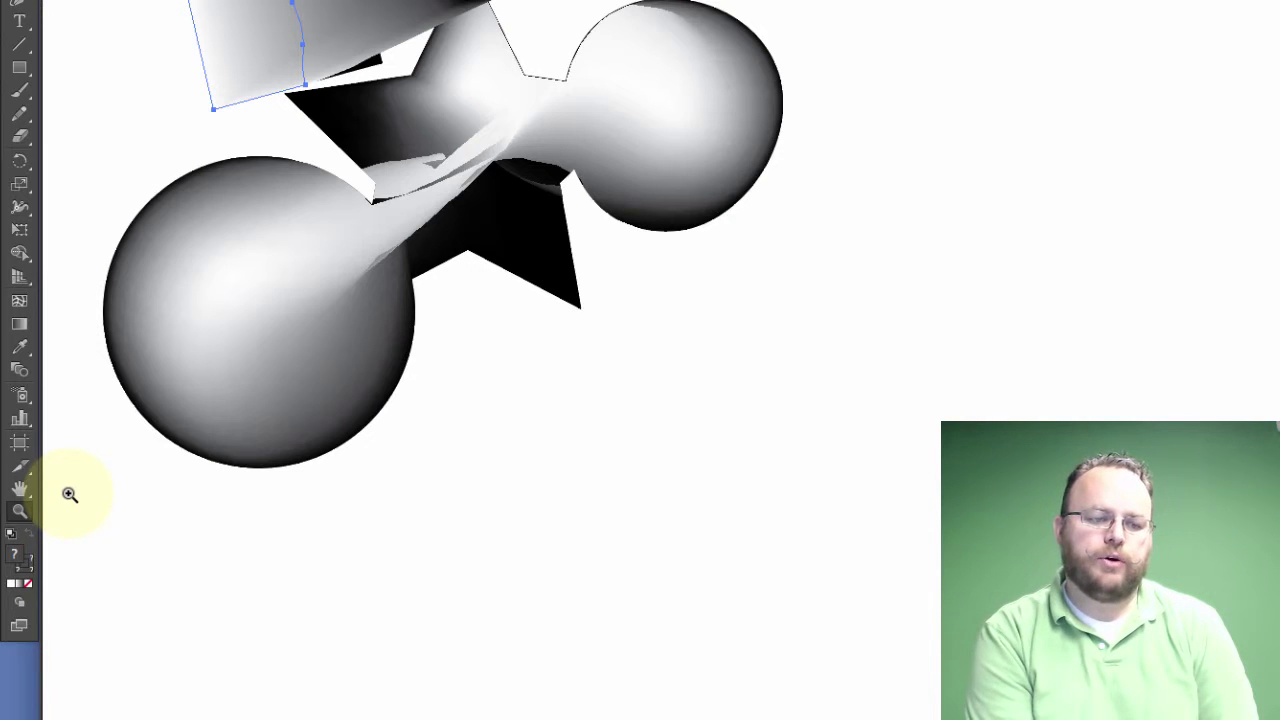
- Reset the blended shapes to the default white fill and black stroke, and try to swap the two colors
key(v)
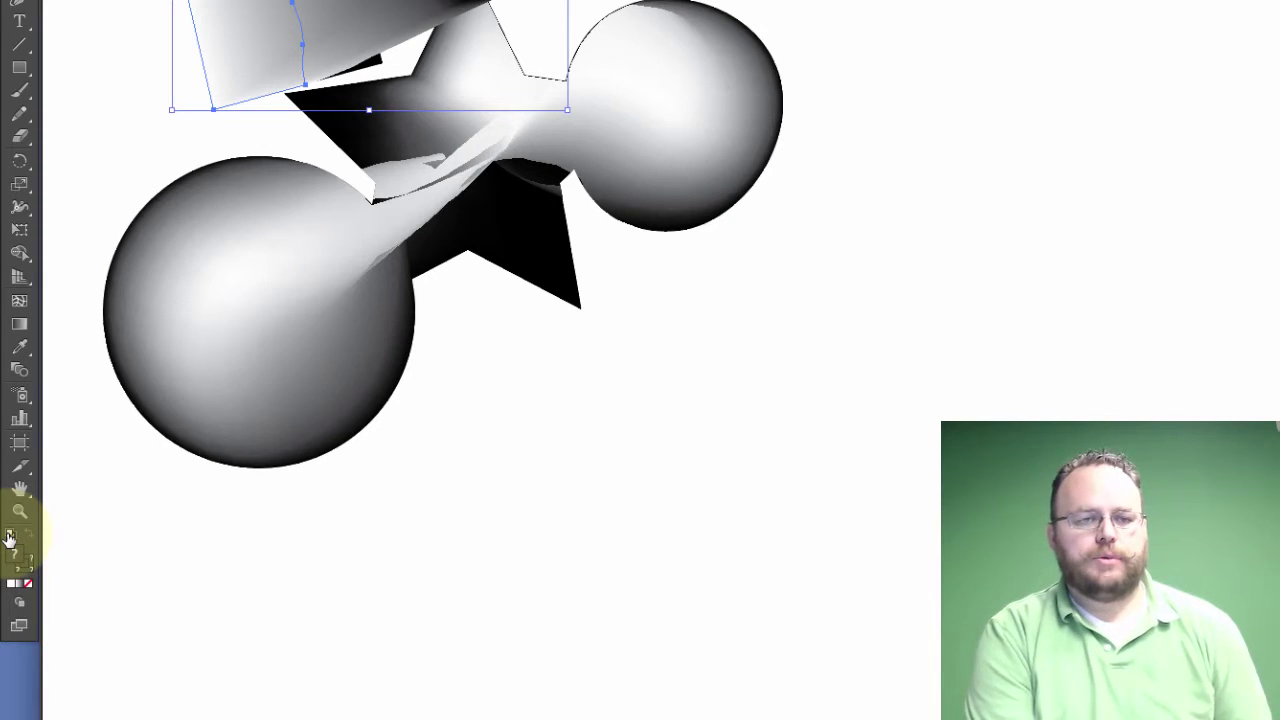
click(10, 537)
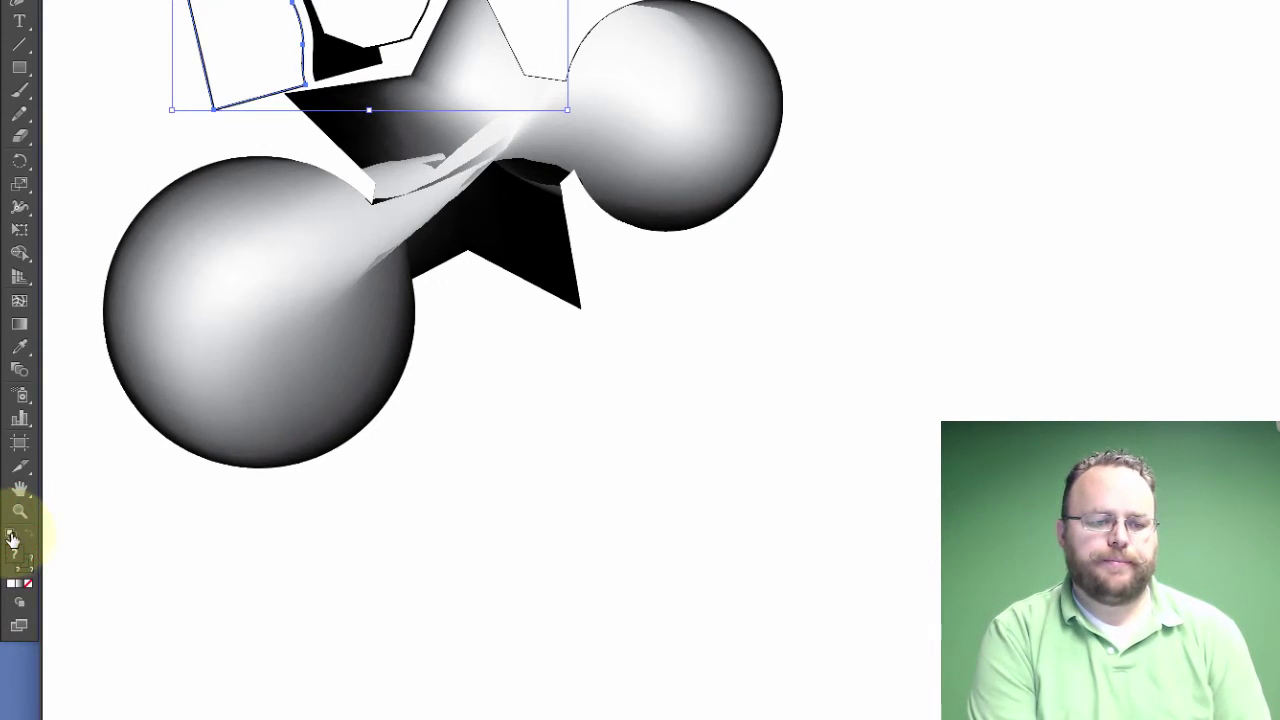
click(514, 76)
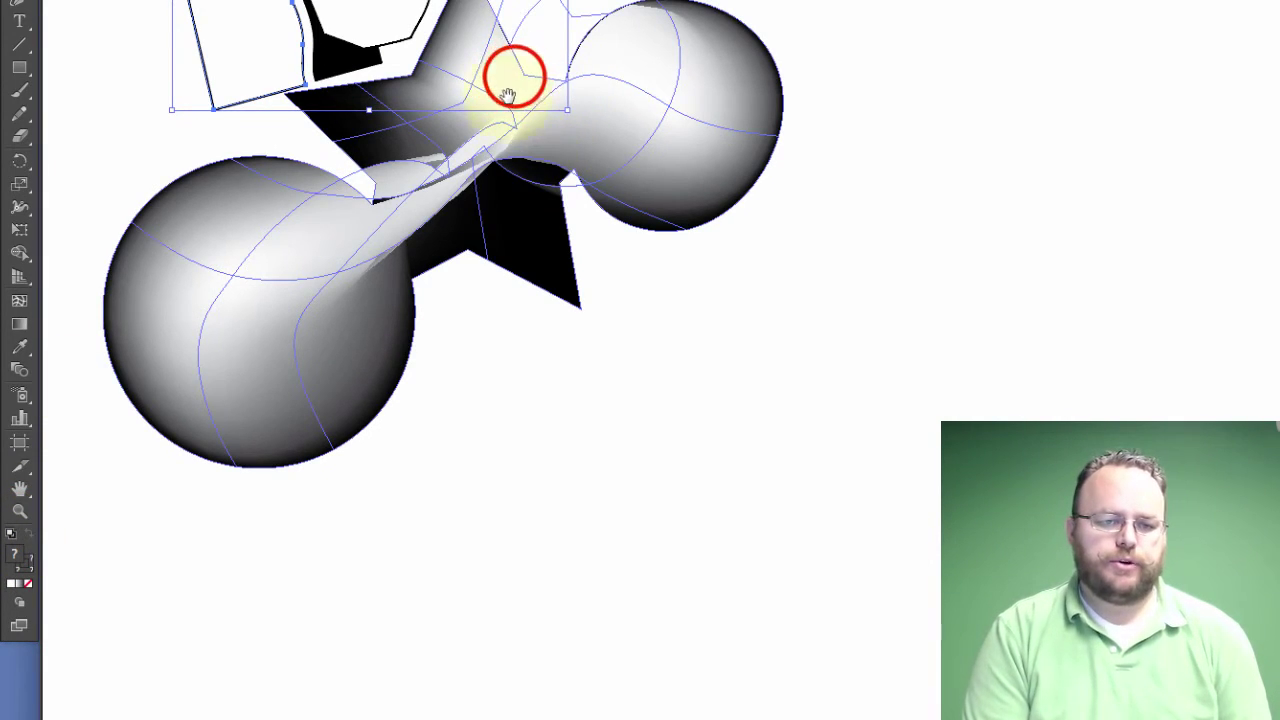
scroll(514, 86, up, 10)
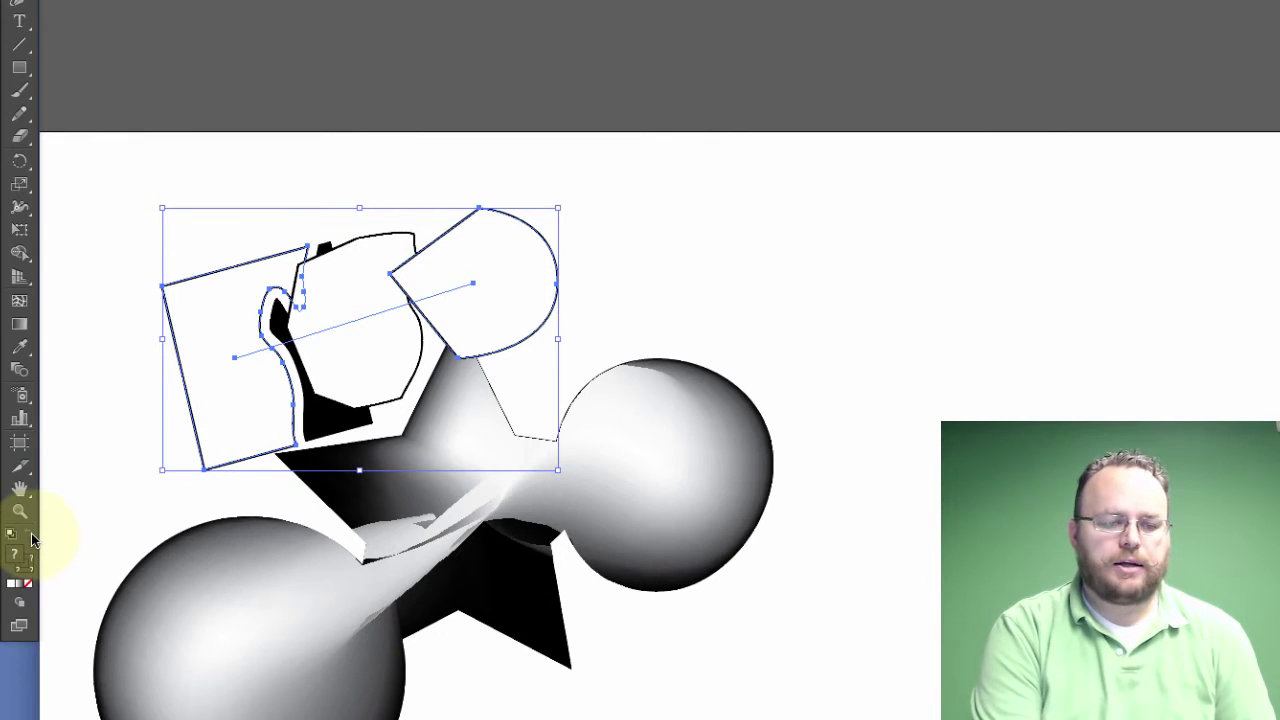
click(31, 533)
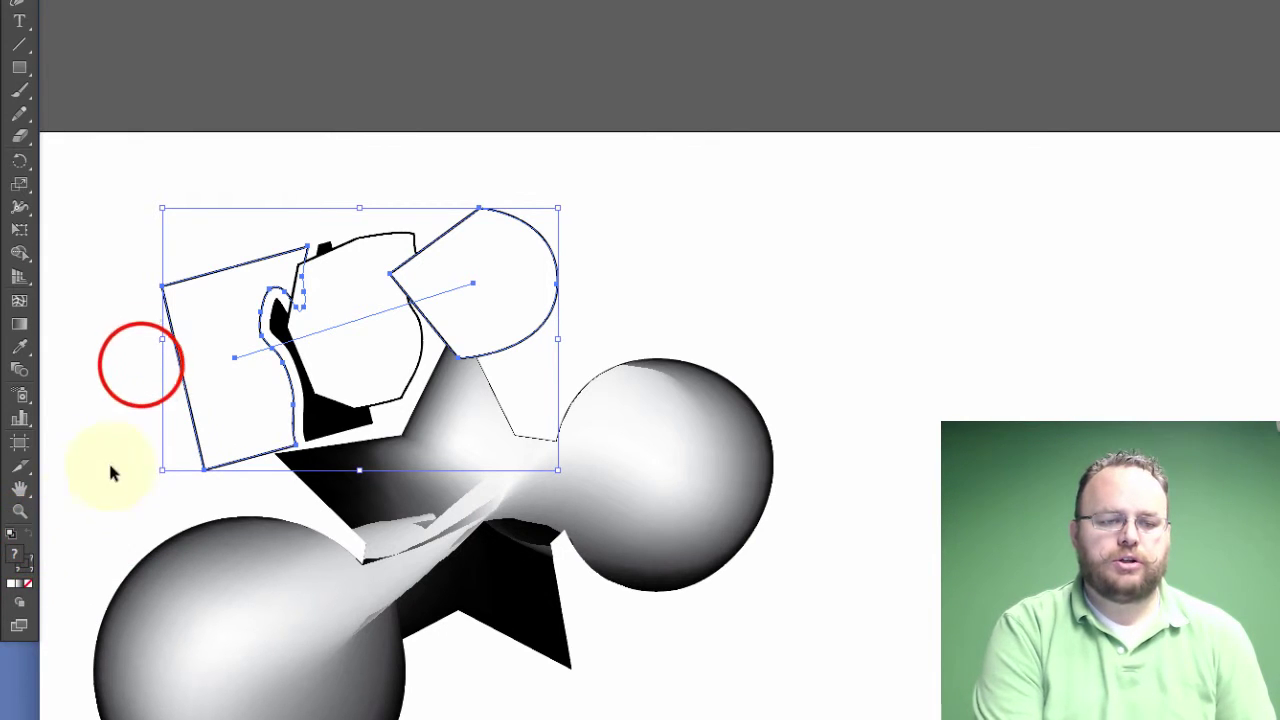
click(141, 366)
- Delete the blended shapes above the star, keeping the right piece of the black square
click(322, 416)
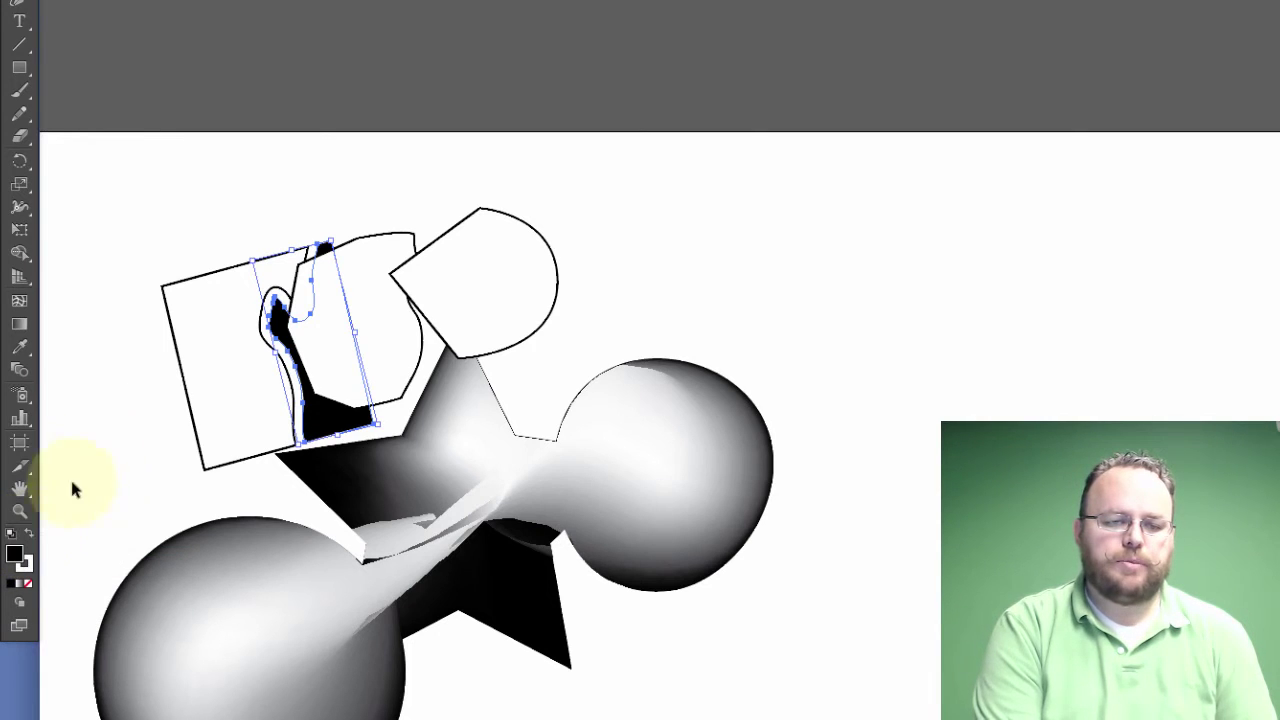
click(367, 313)
key(Delete)
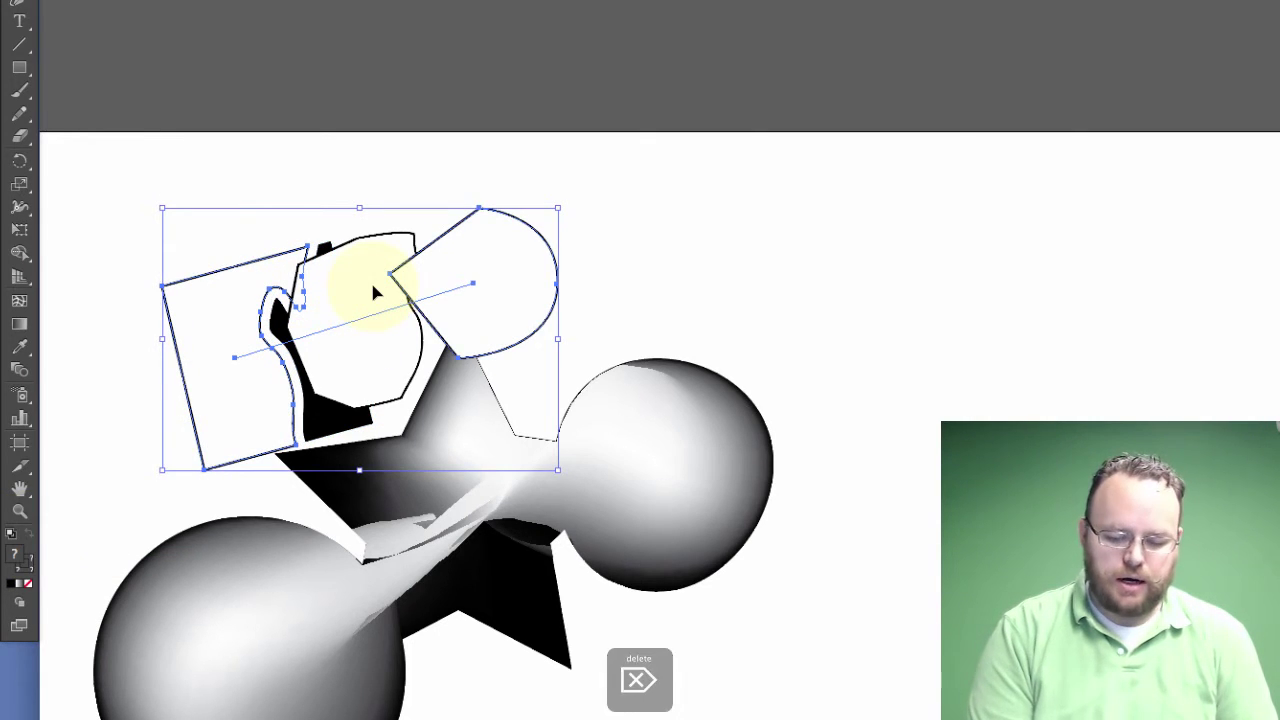
- Swap the fill and stroke colors of the black square's right piece, and toggle whether the fill or stroke is active
click(319, 346)
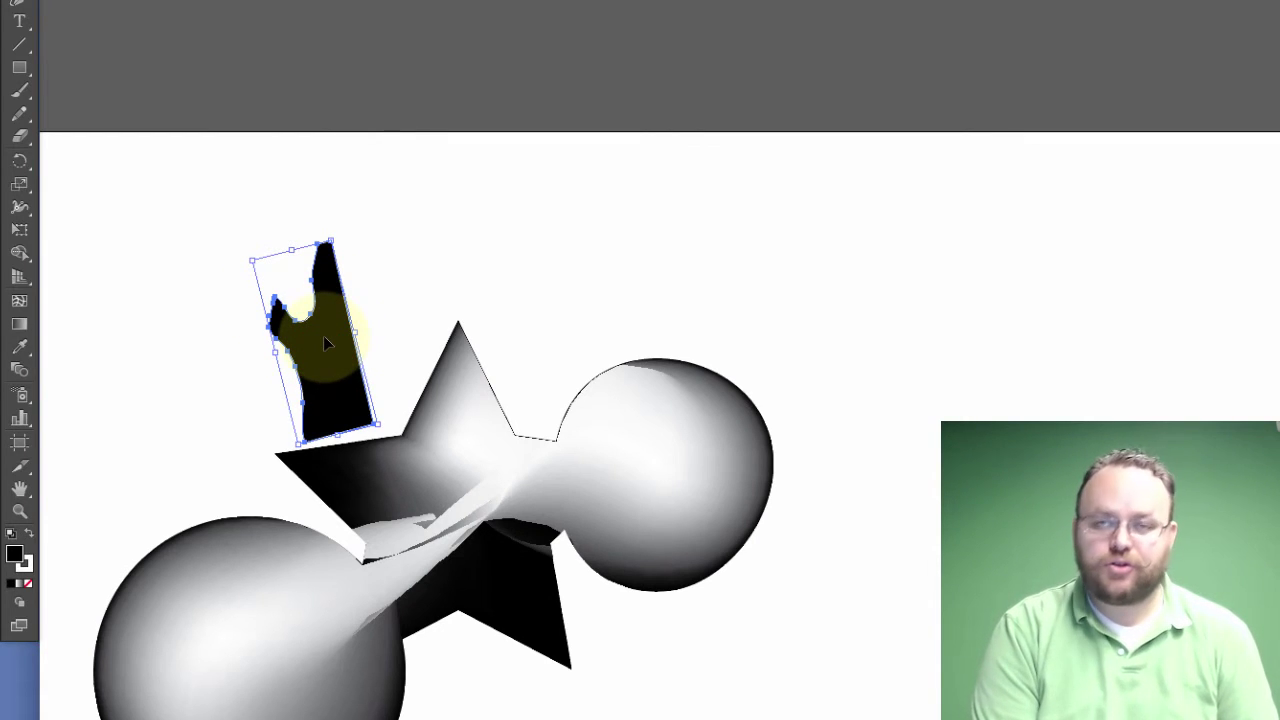
click(30, 537)
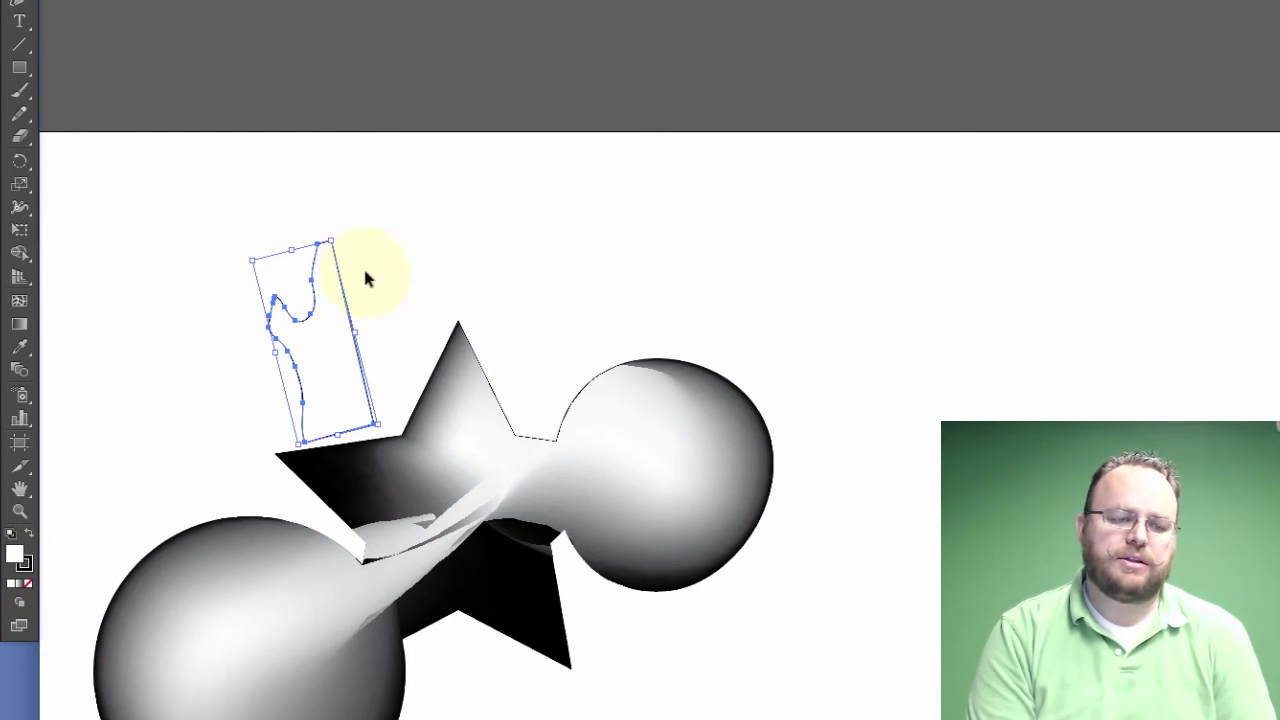
click(28, 566)
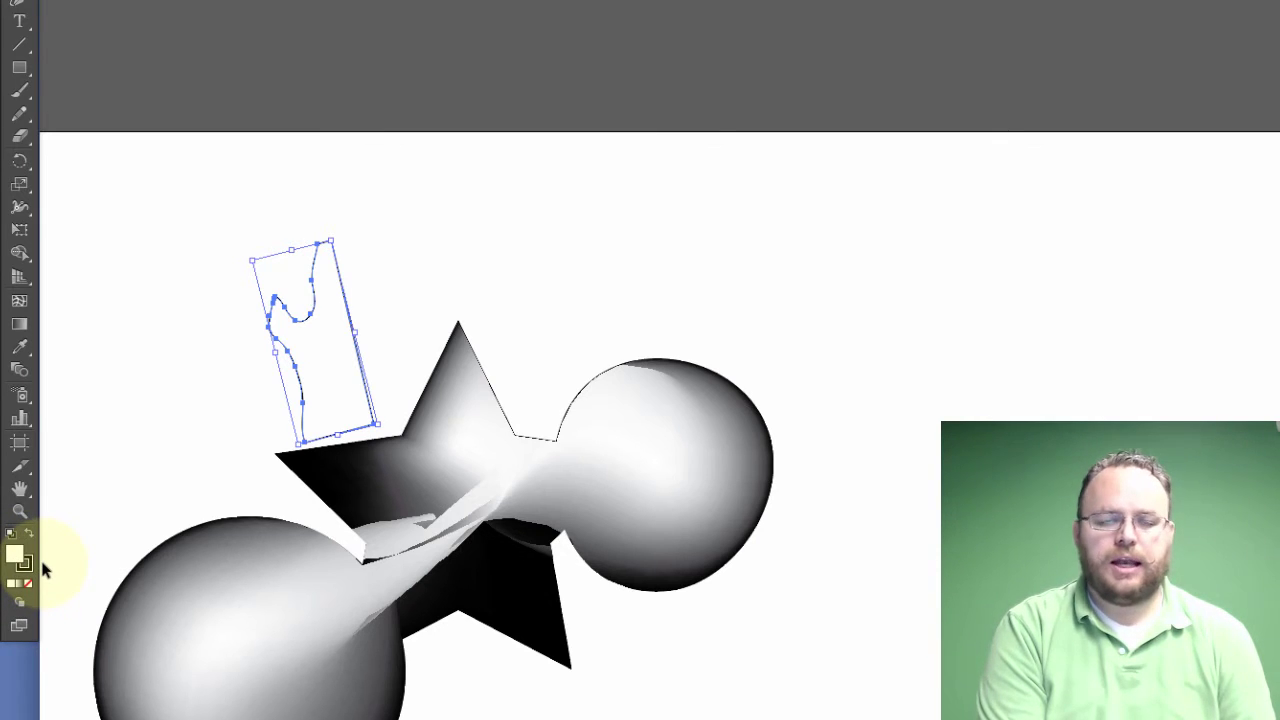
key(x)
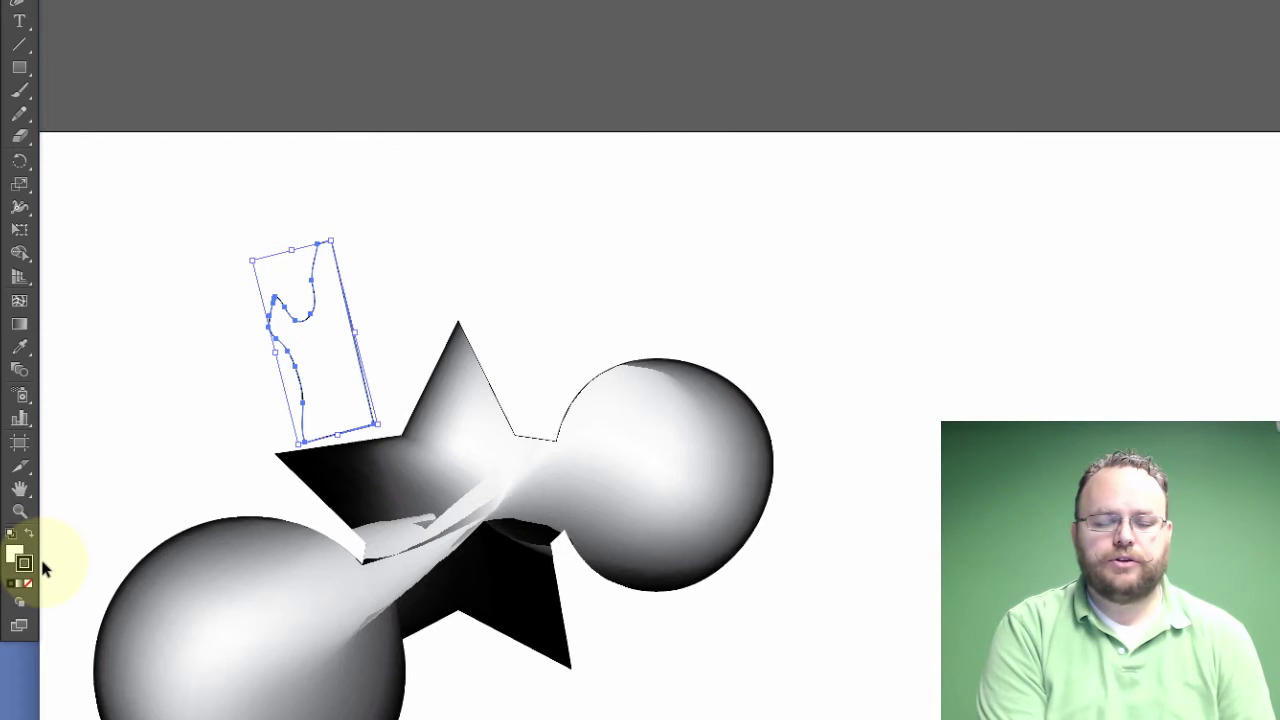
key(x)
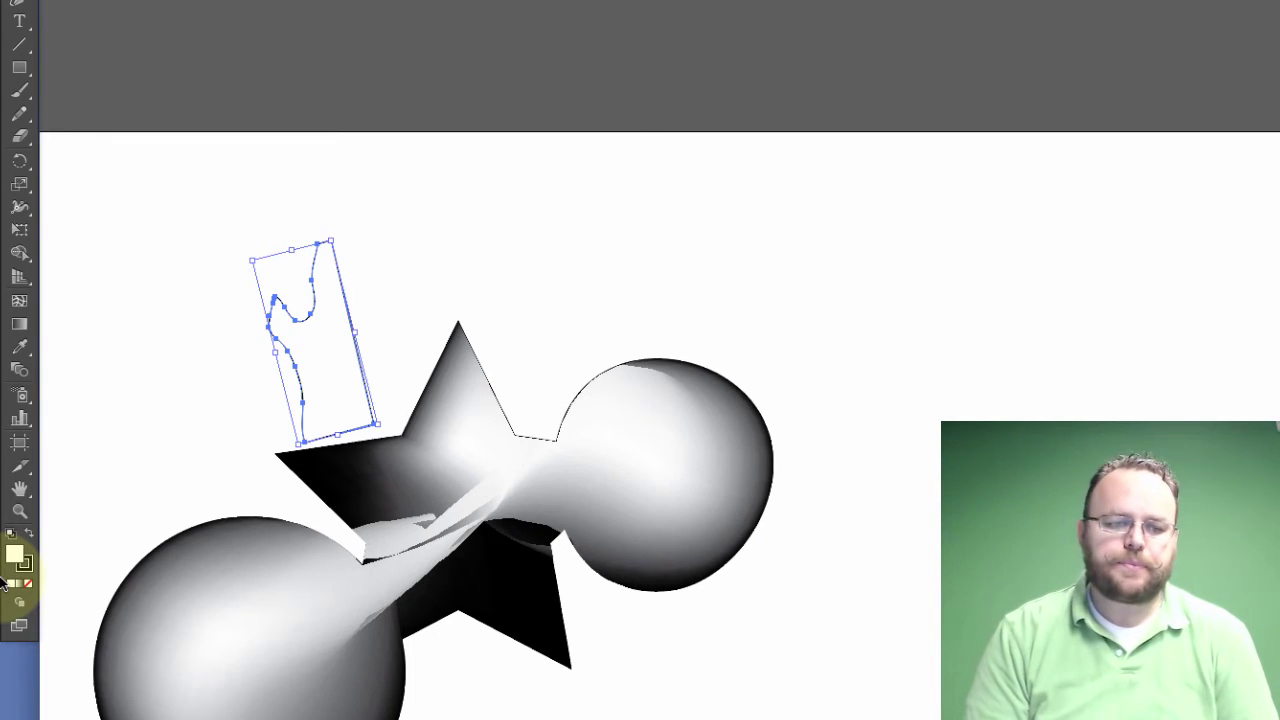
- Apply a gradient fill to the square's right piece, and set its fill to None
click(553, 498)
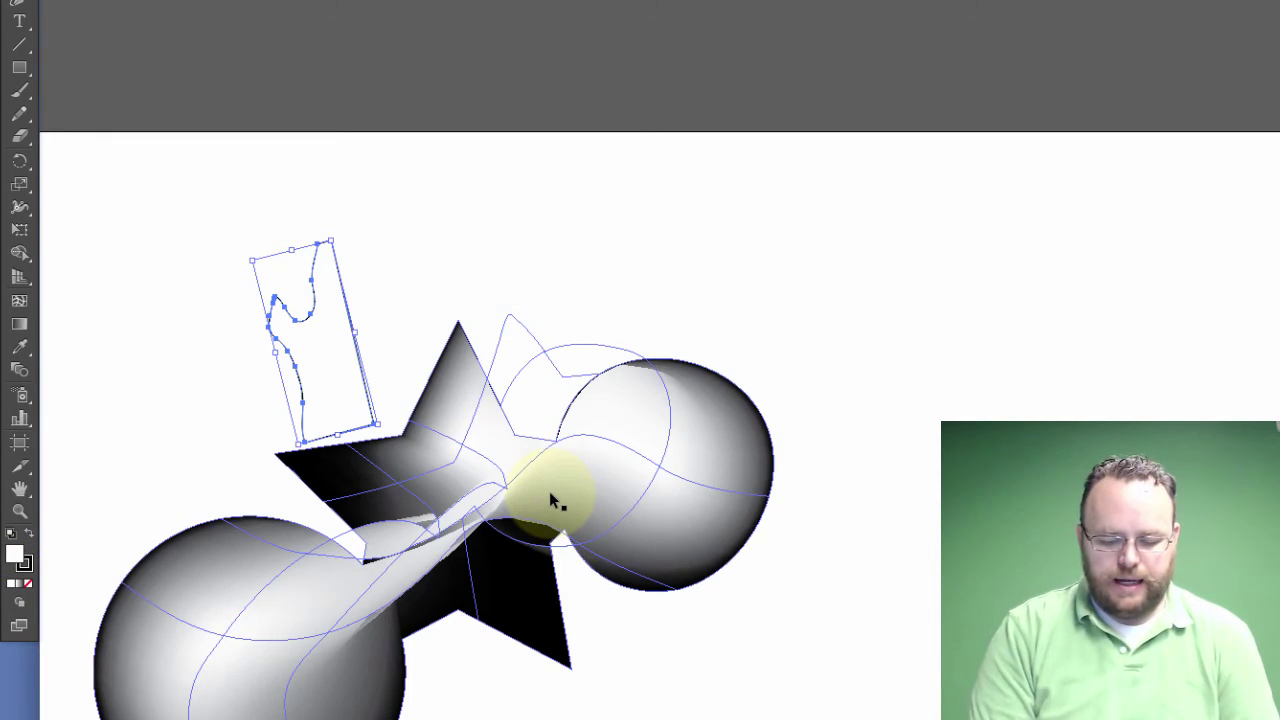
shift+click(549, 491)
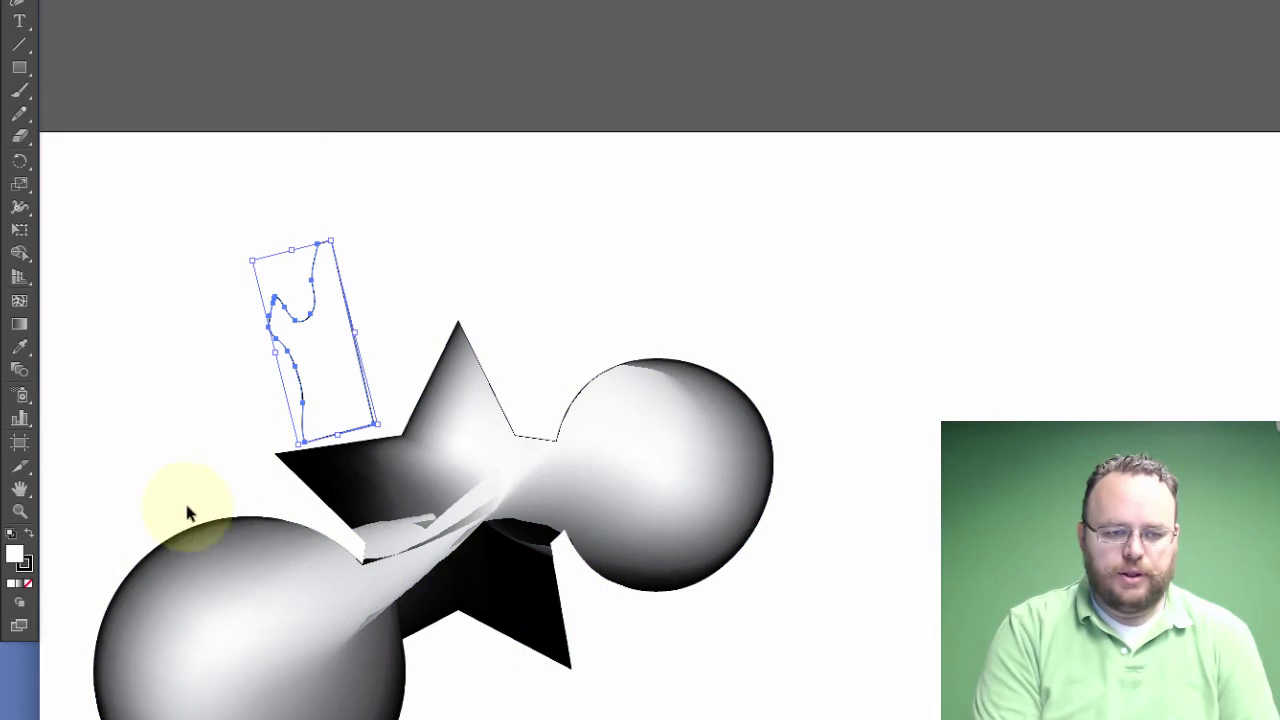
click(19, 588)
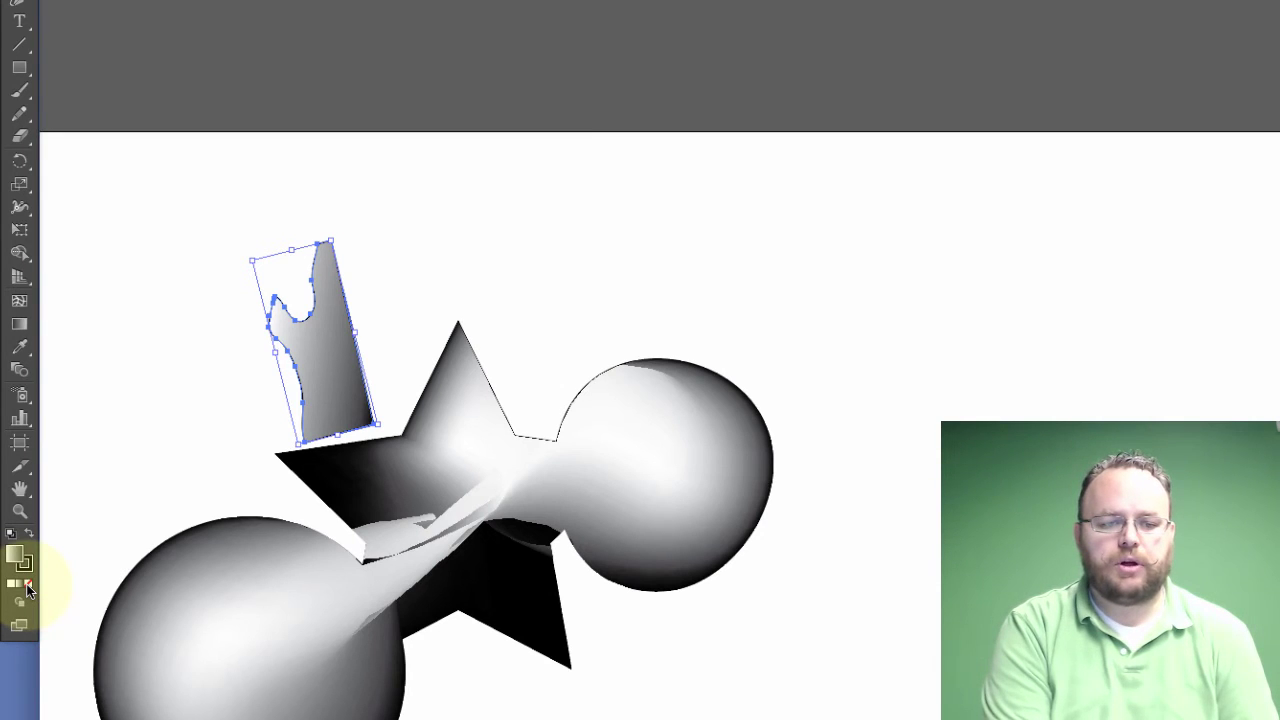
click(27, 588)
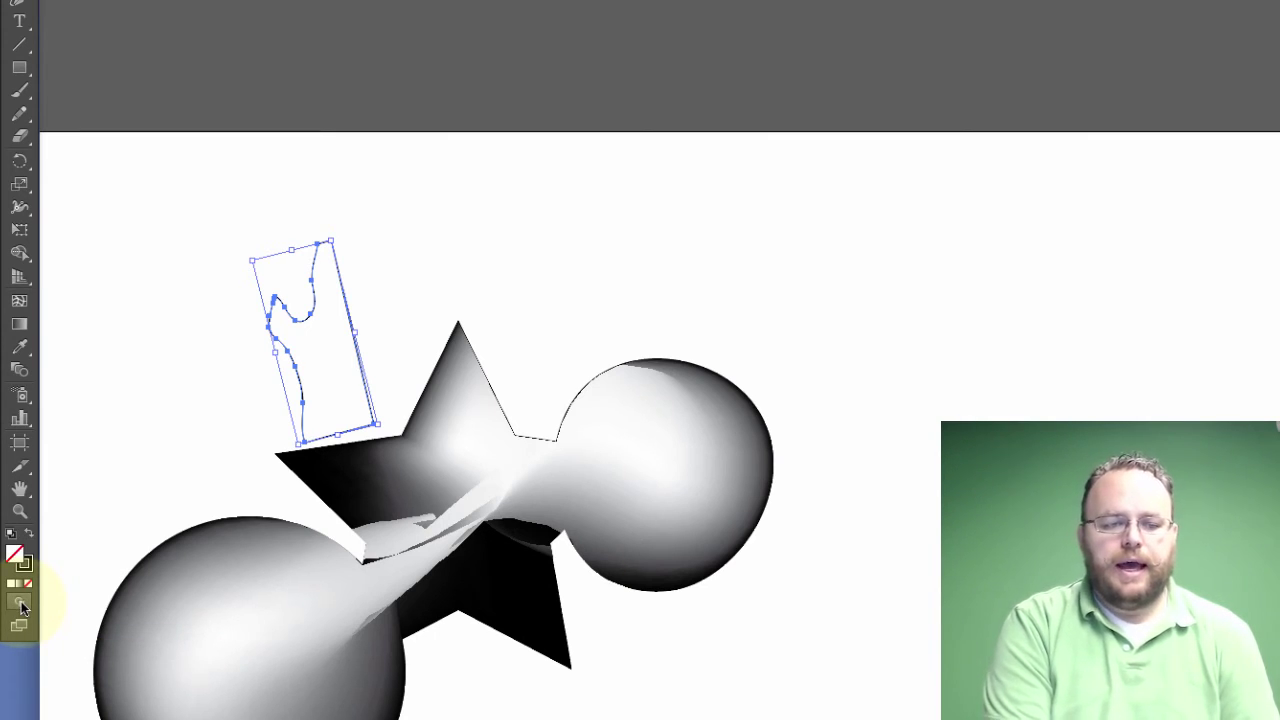
- Show the drawing modes Draw Normal, Draw Behind and Draw Inside, keeping Draw Normal
click(21, 605)
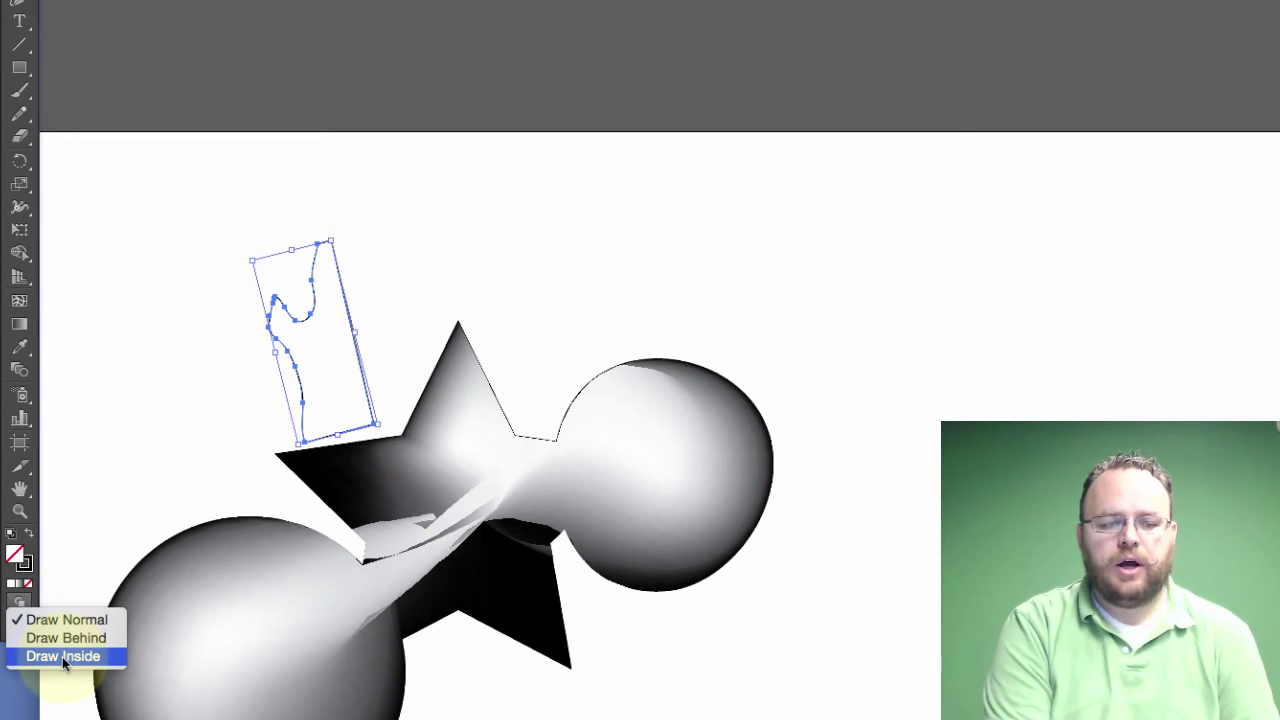
click(60, 588)
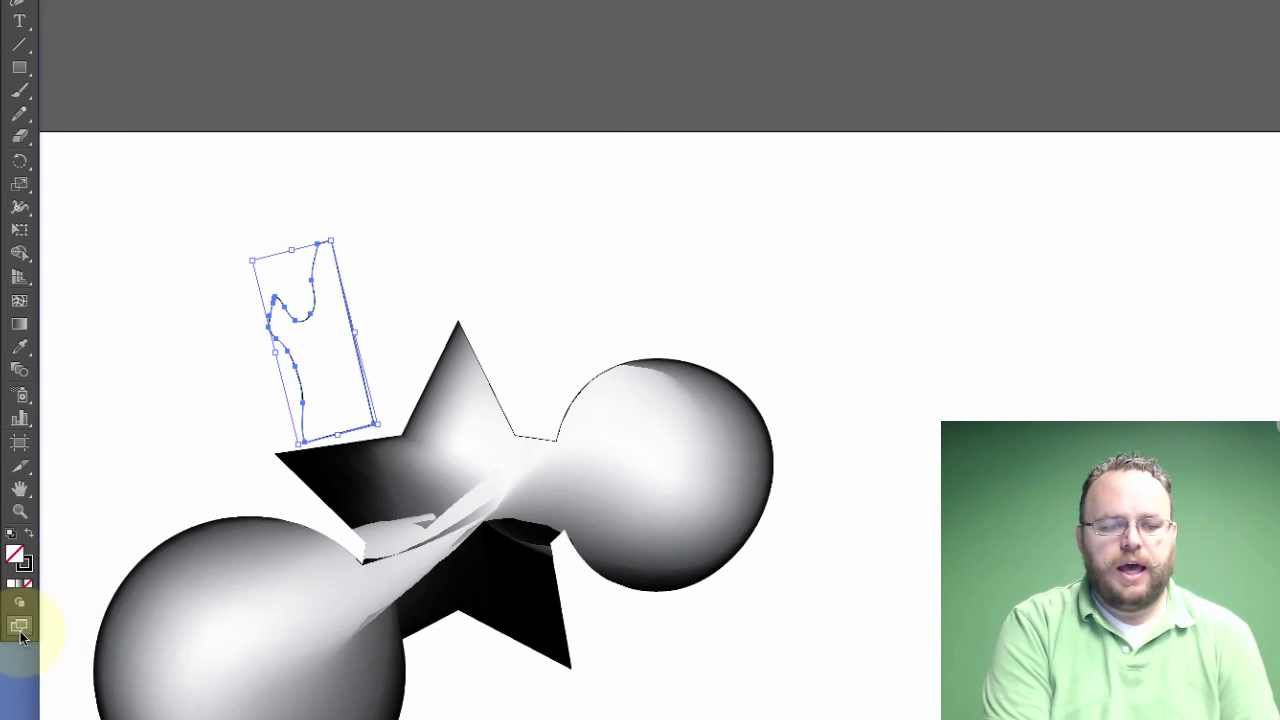